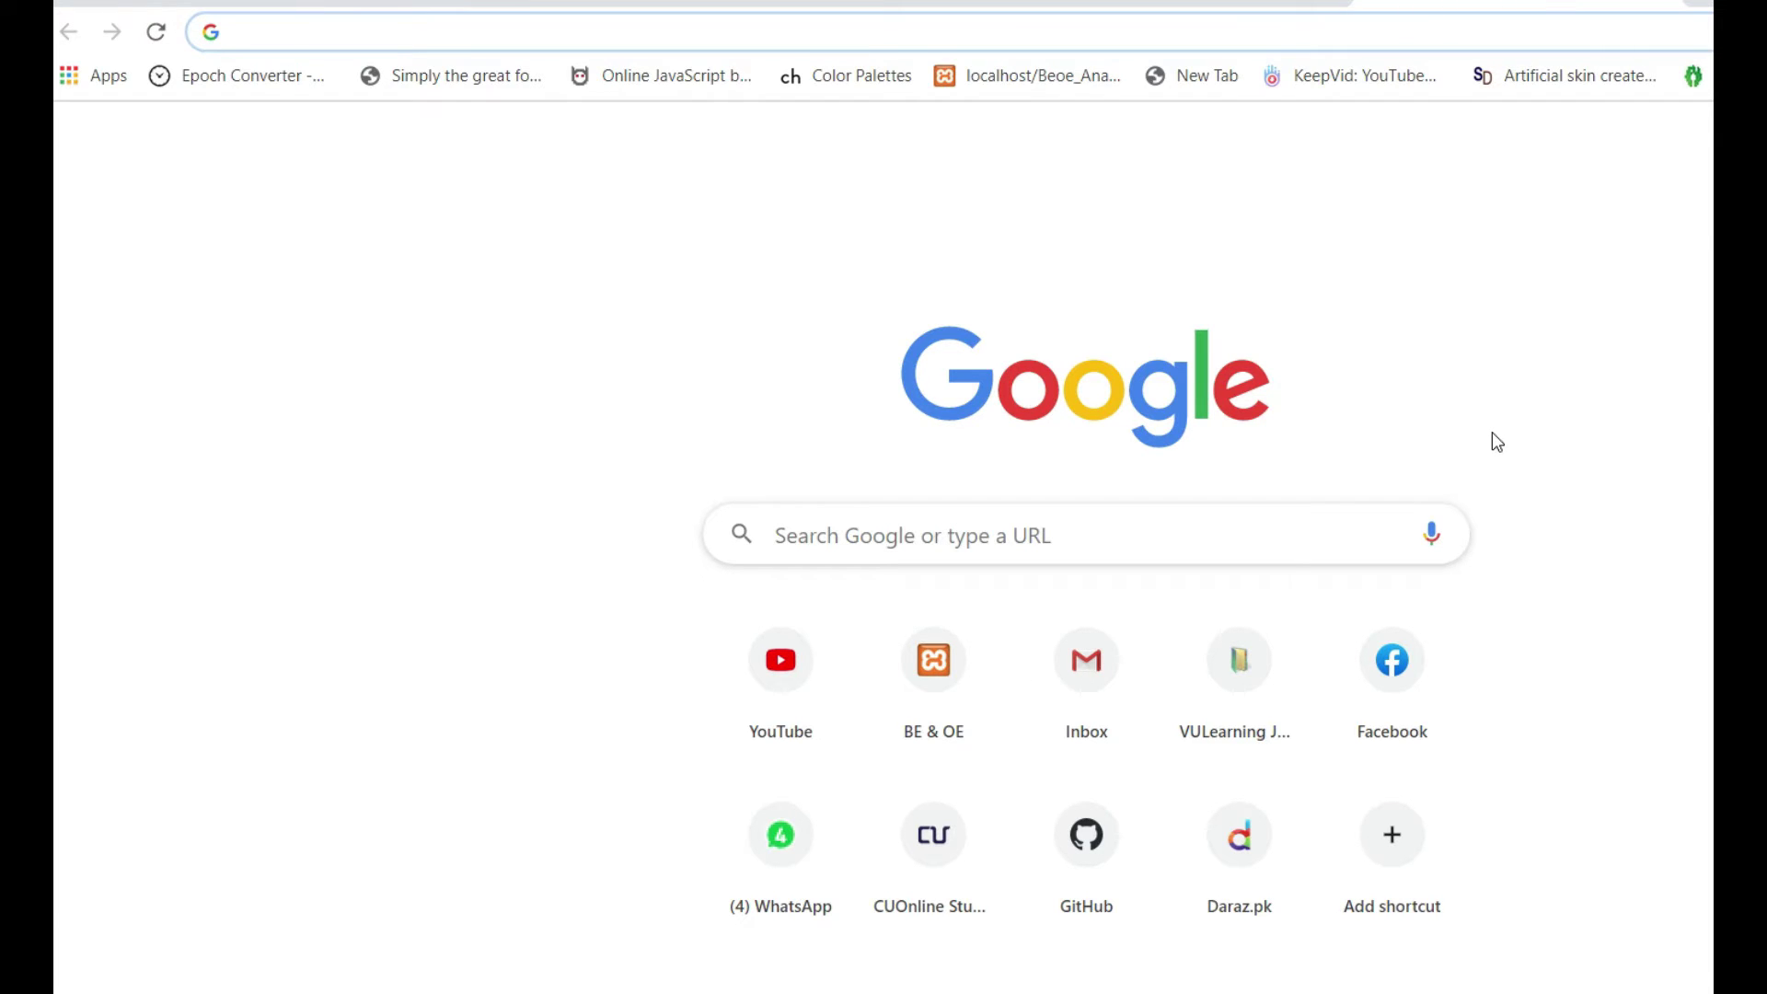
# Step: Search Google for pycharm and open the PyCharm download page on the JetBrains site
pyautogui.write('py')
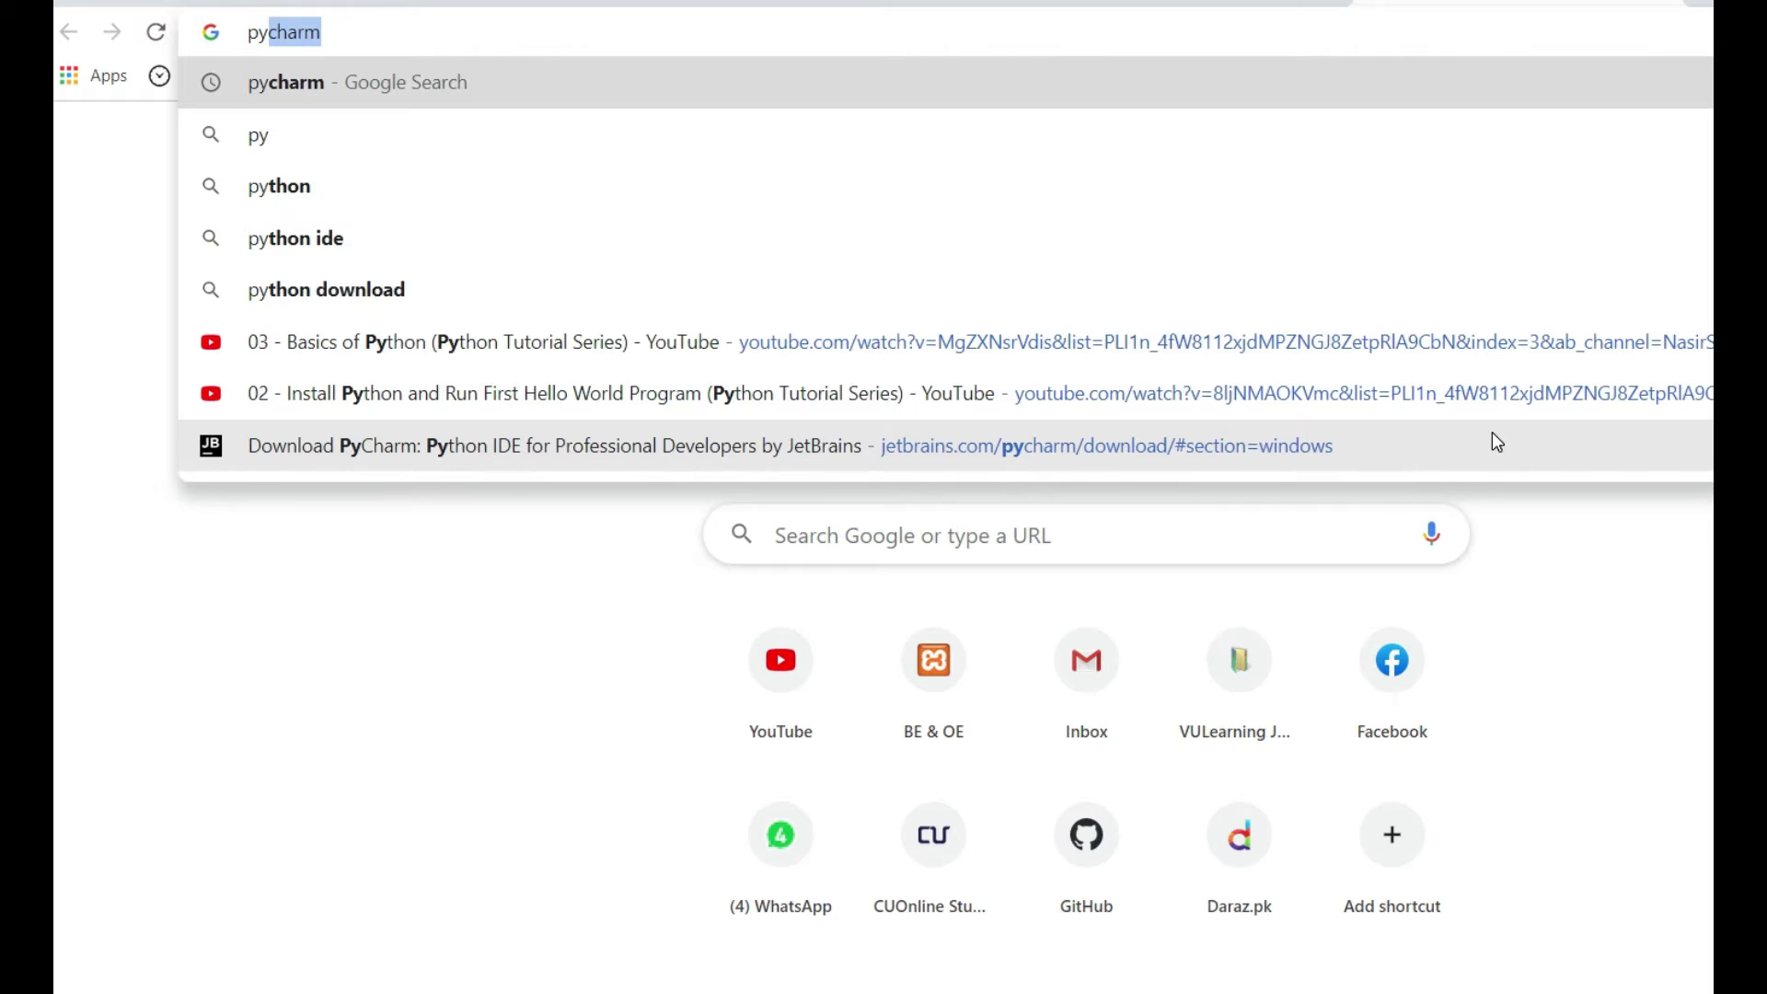
pyautogui.press('Return')
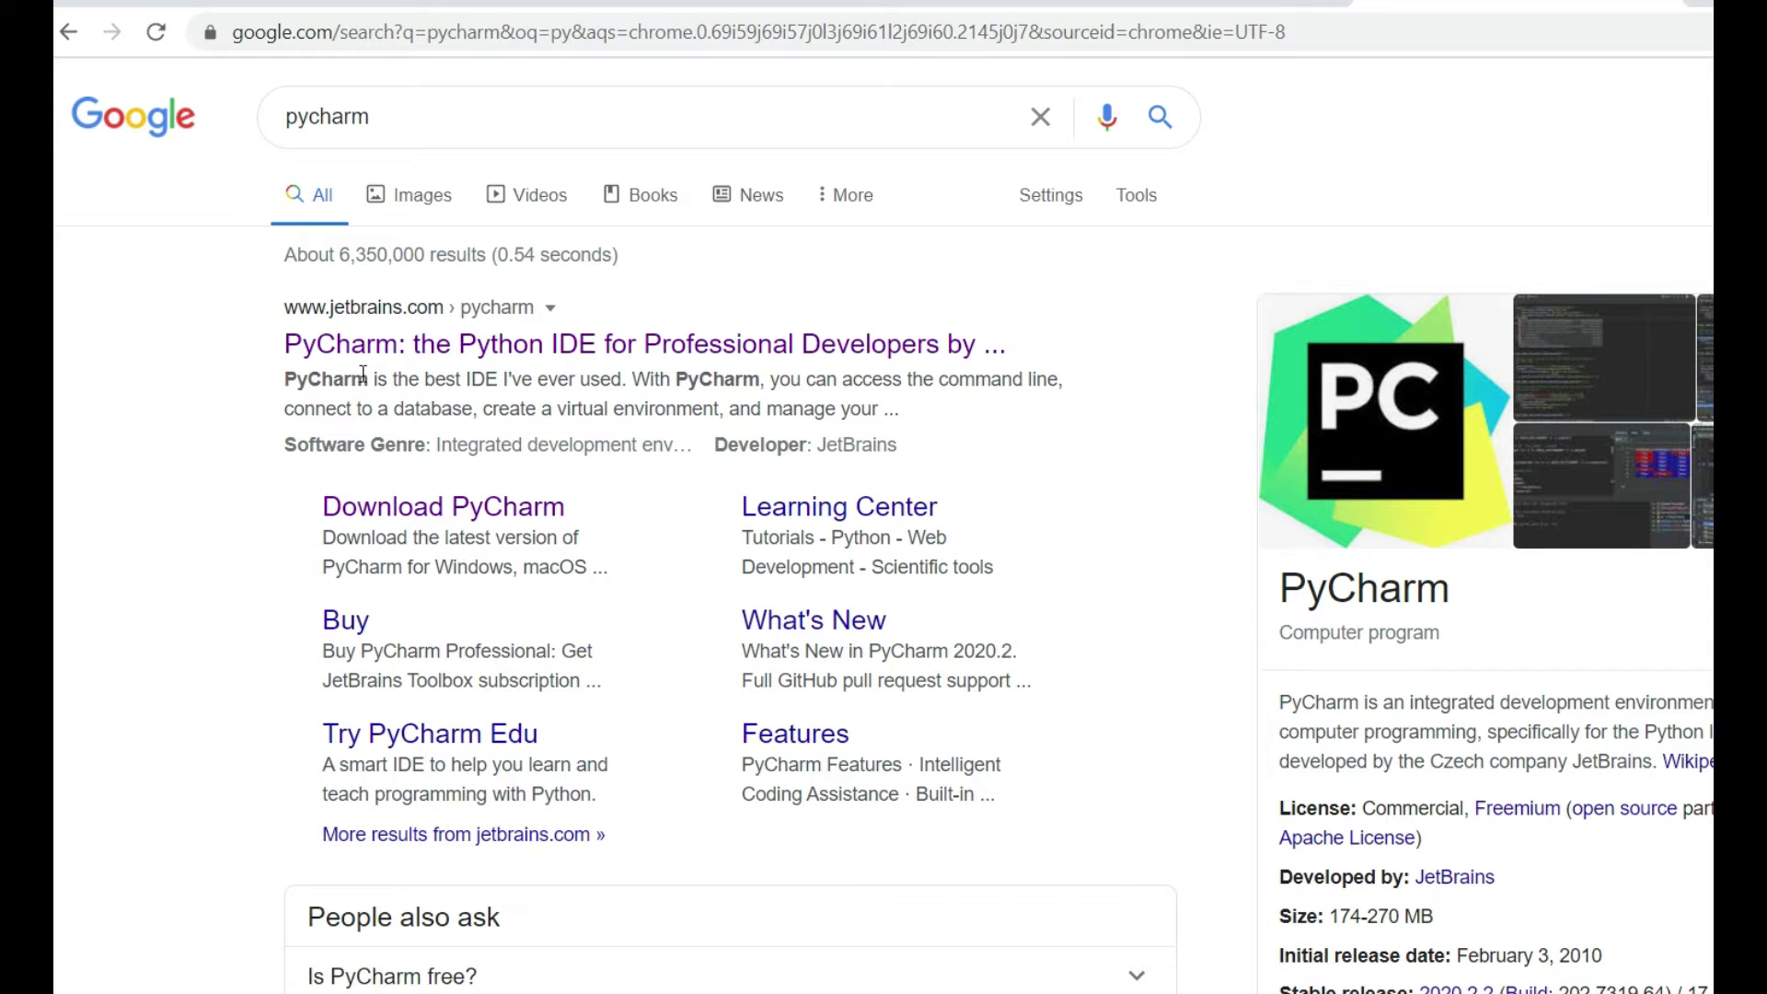
pyautogui.click(859, 354)
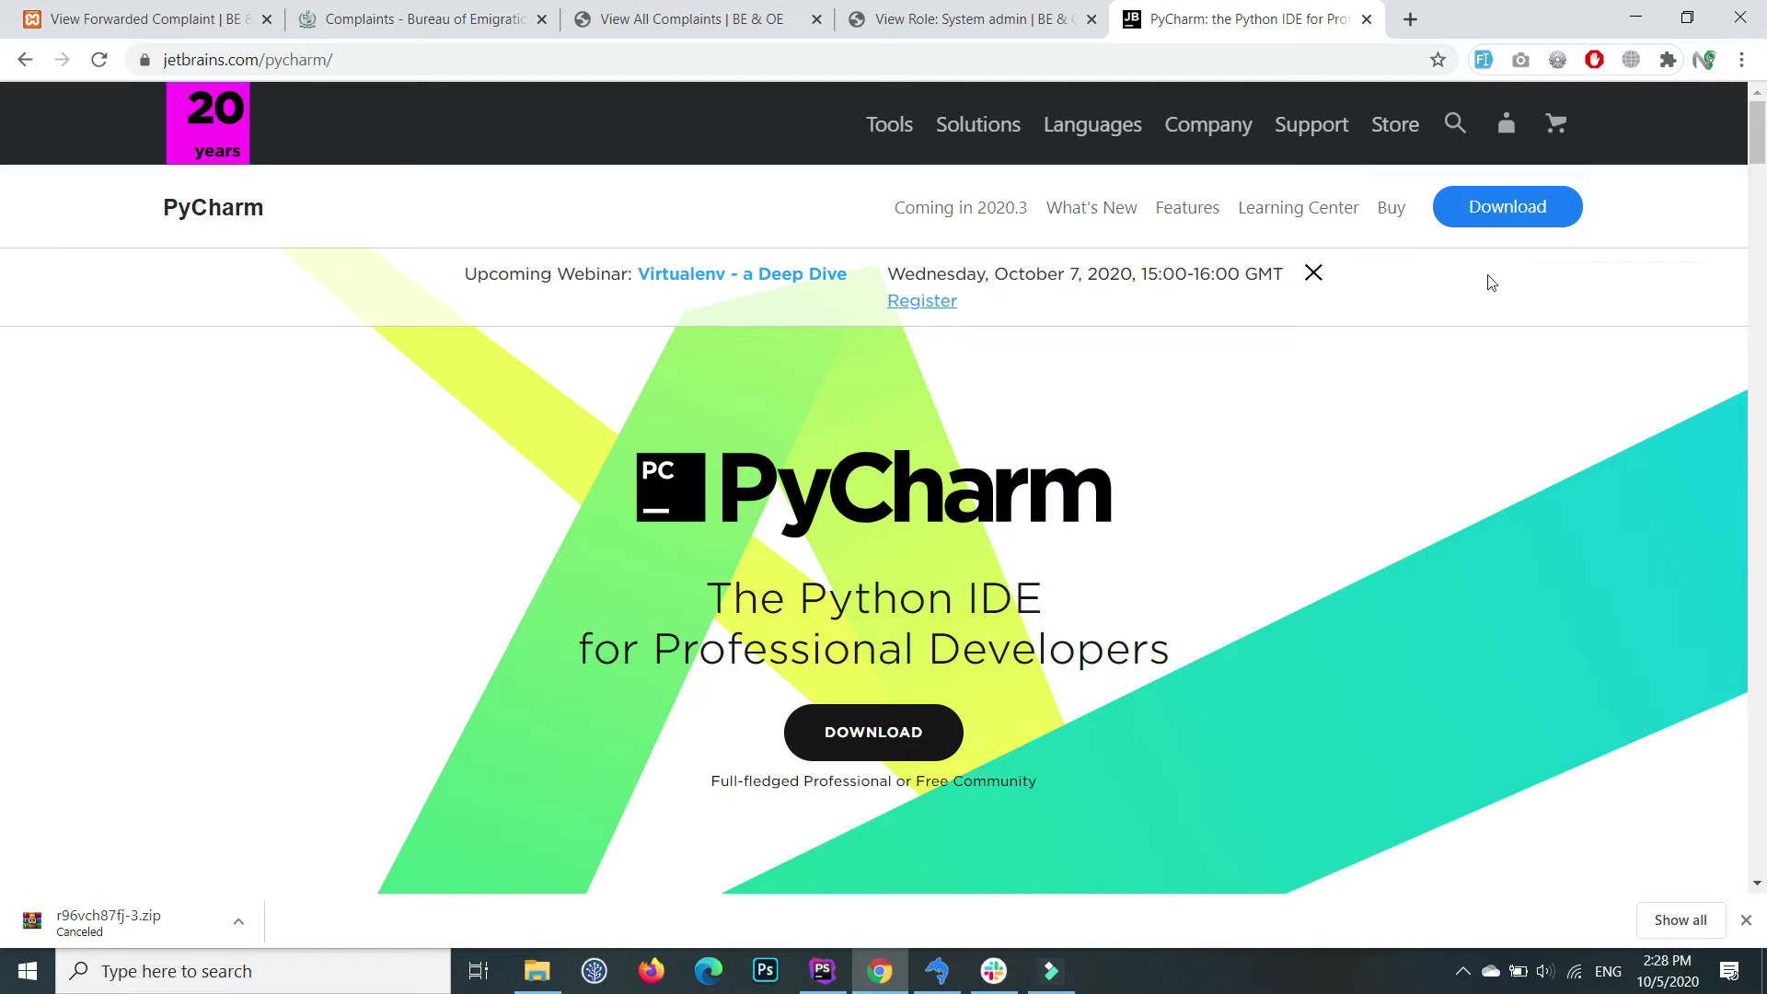
pyautogui.click(1534, 210)
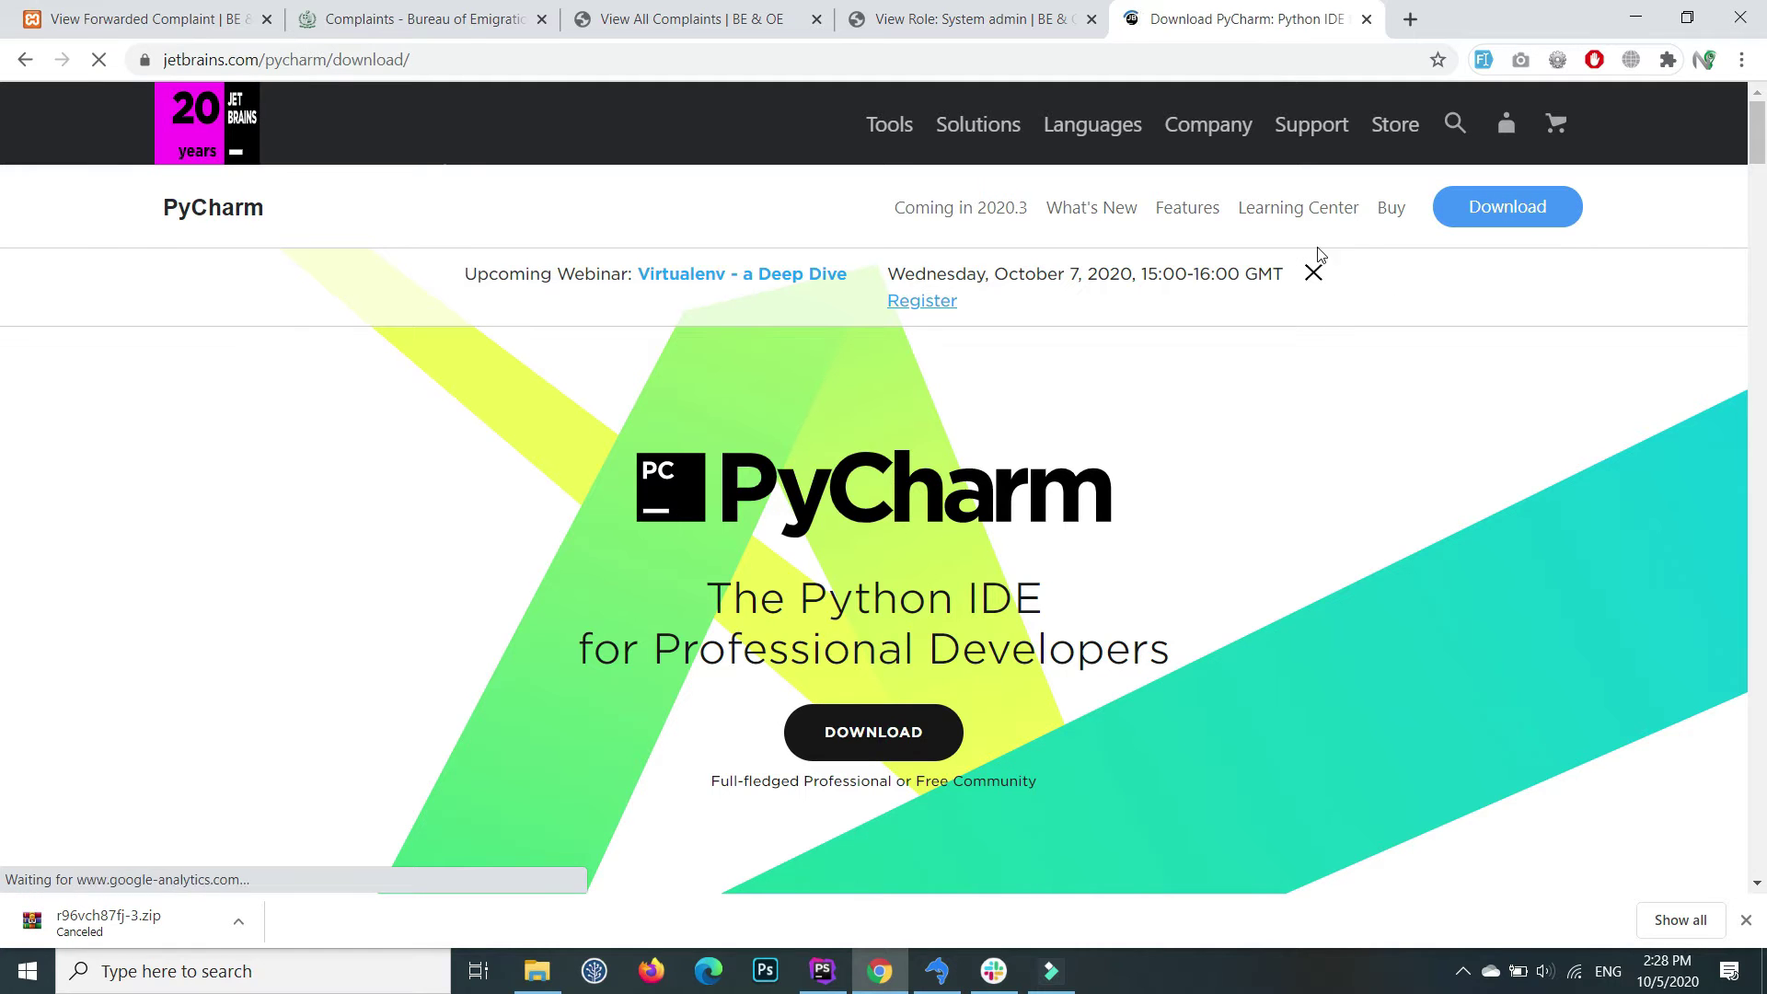
# Step: Compare the PyCharm editions for Windows and download the free Community edition
pyautogui.scroll(-2, 1117, 300)
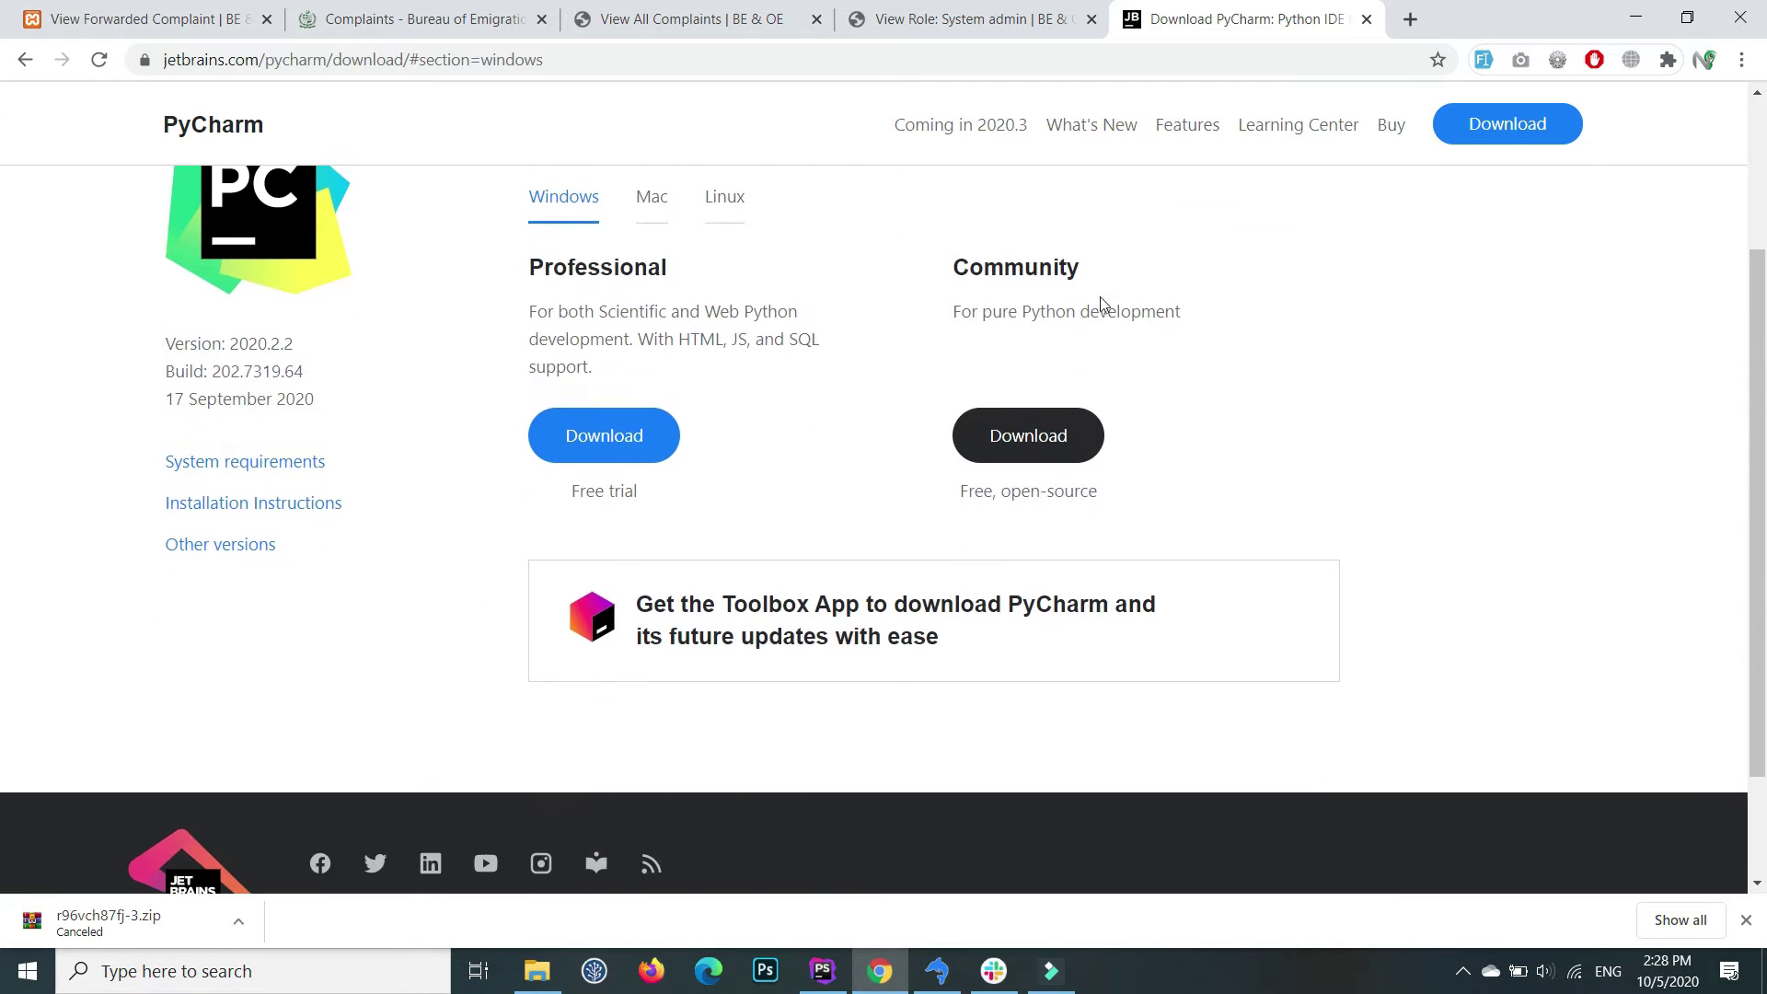
pyautogui.scroll(-1, 1102, 304)
pyautogui.scroll(4, 708, 386)
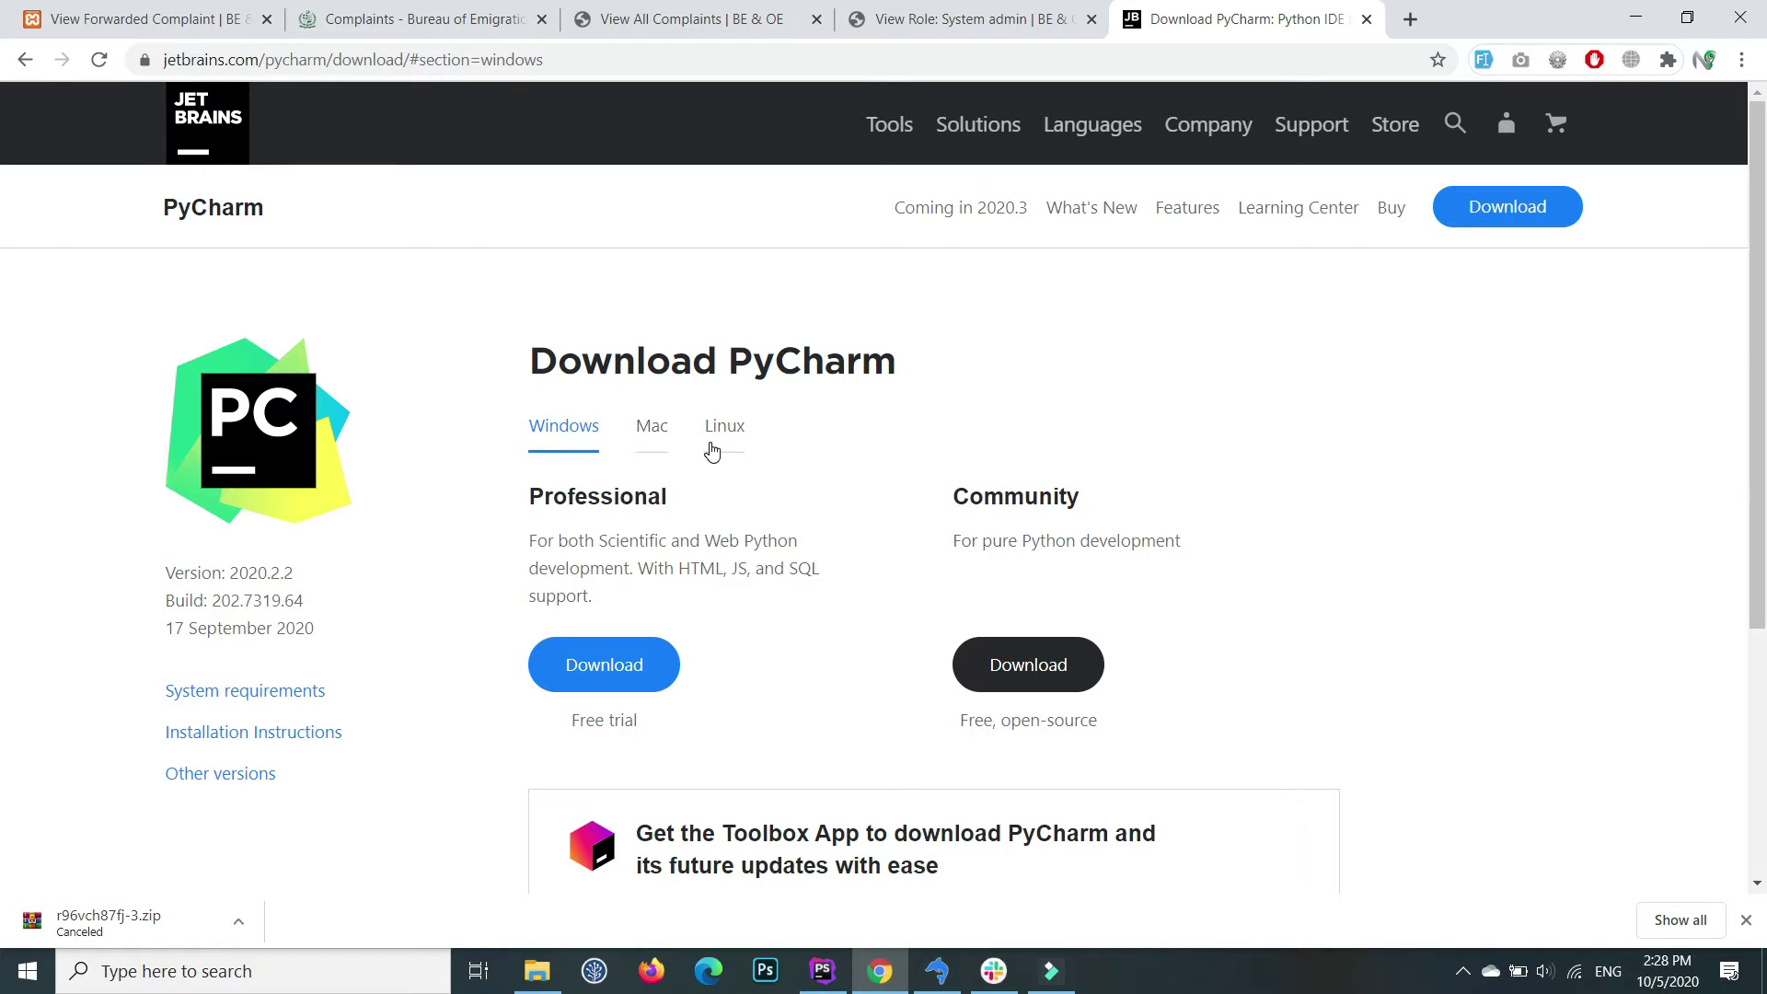
pyautogui.click(651, 440)
pyautogui.click(581, 446)
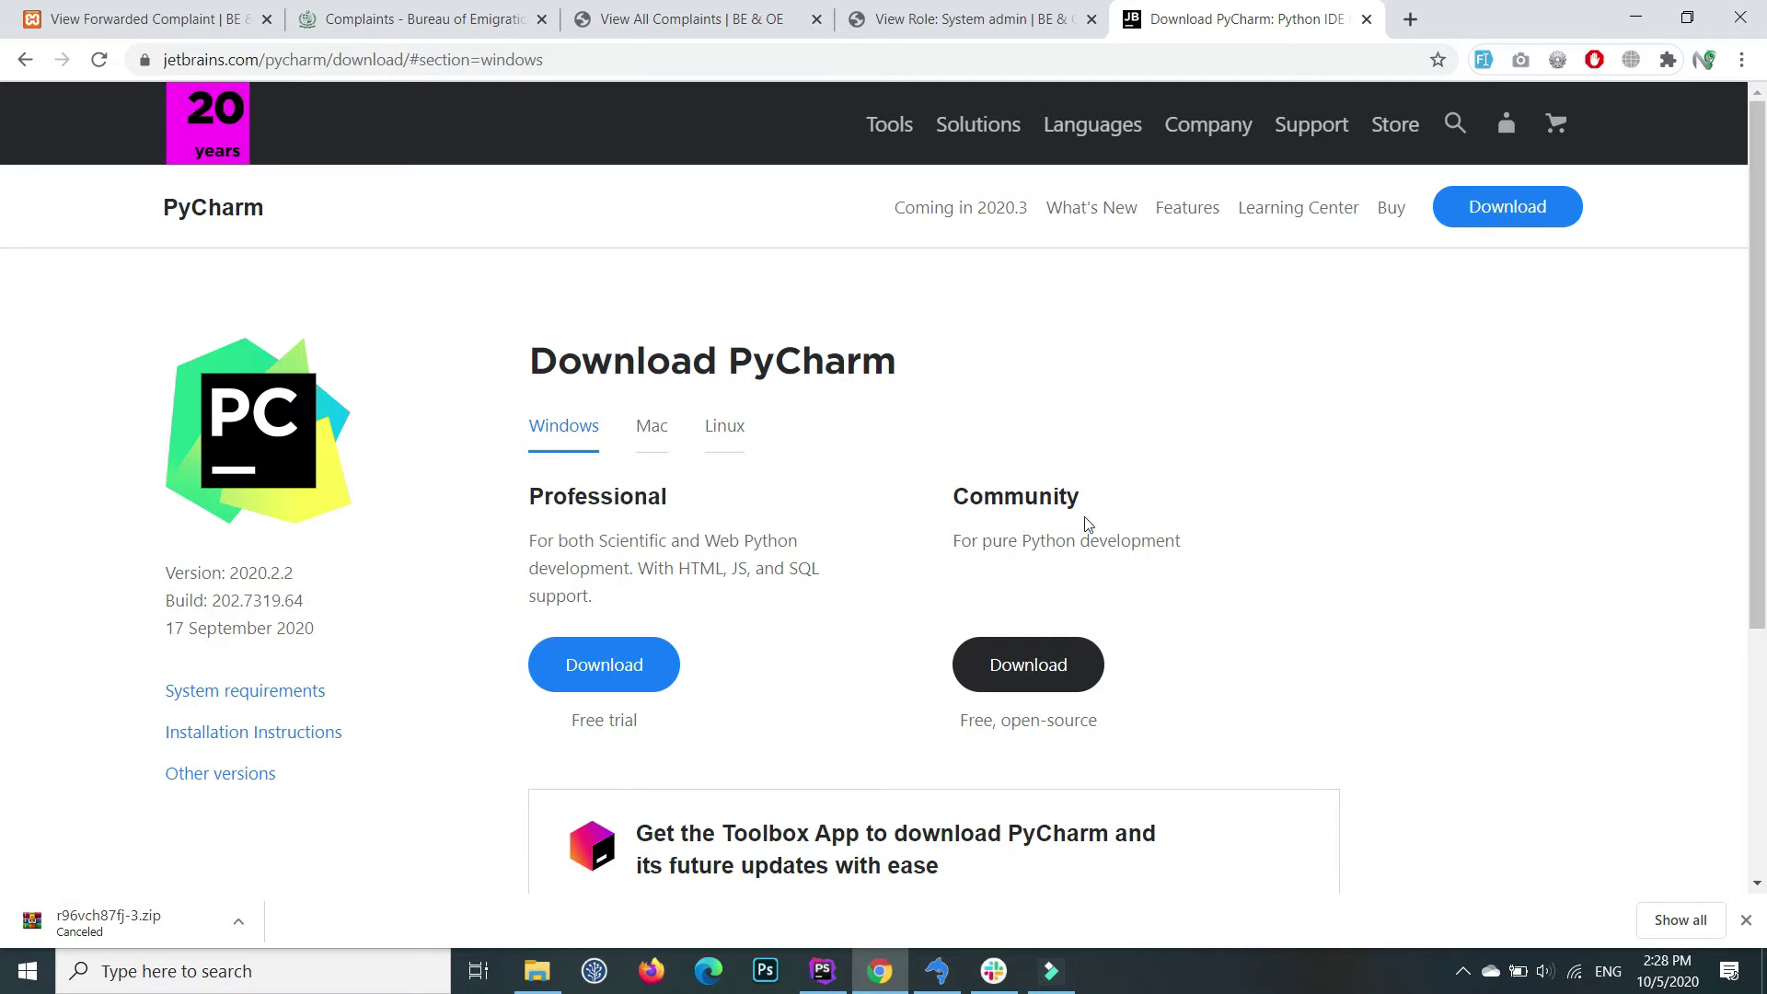
pyautogui.scroll(-1, 1086, 523)
pyautogui.moveTo(527, 396); pyautogui.dragTo(713, 396)
pyautogui.moveTo(953, 385); pyautogui.dragTo(1168, 390)
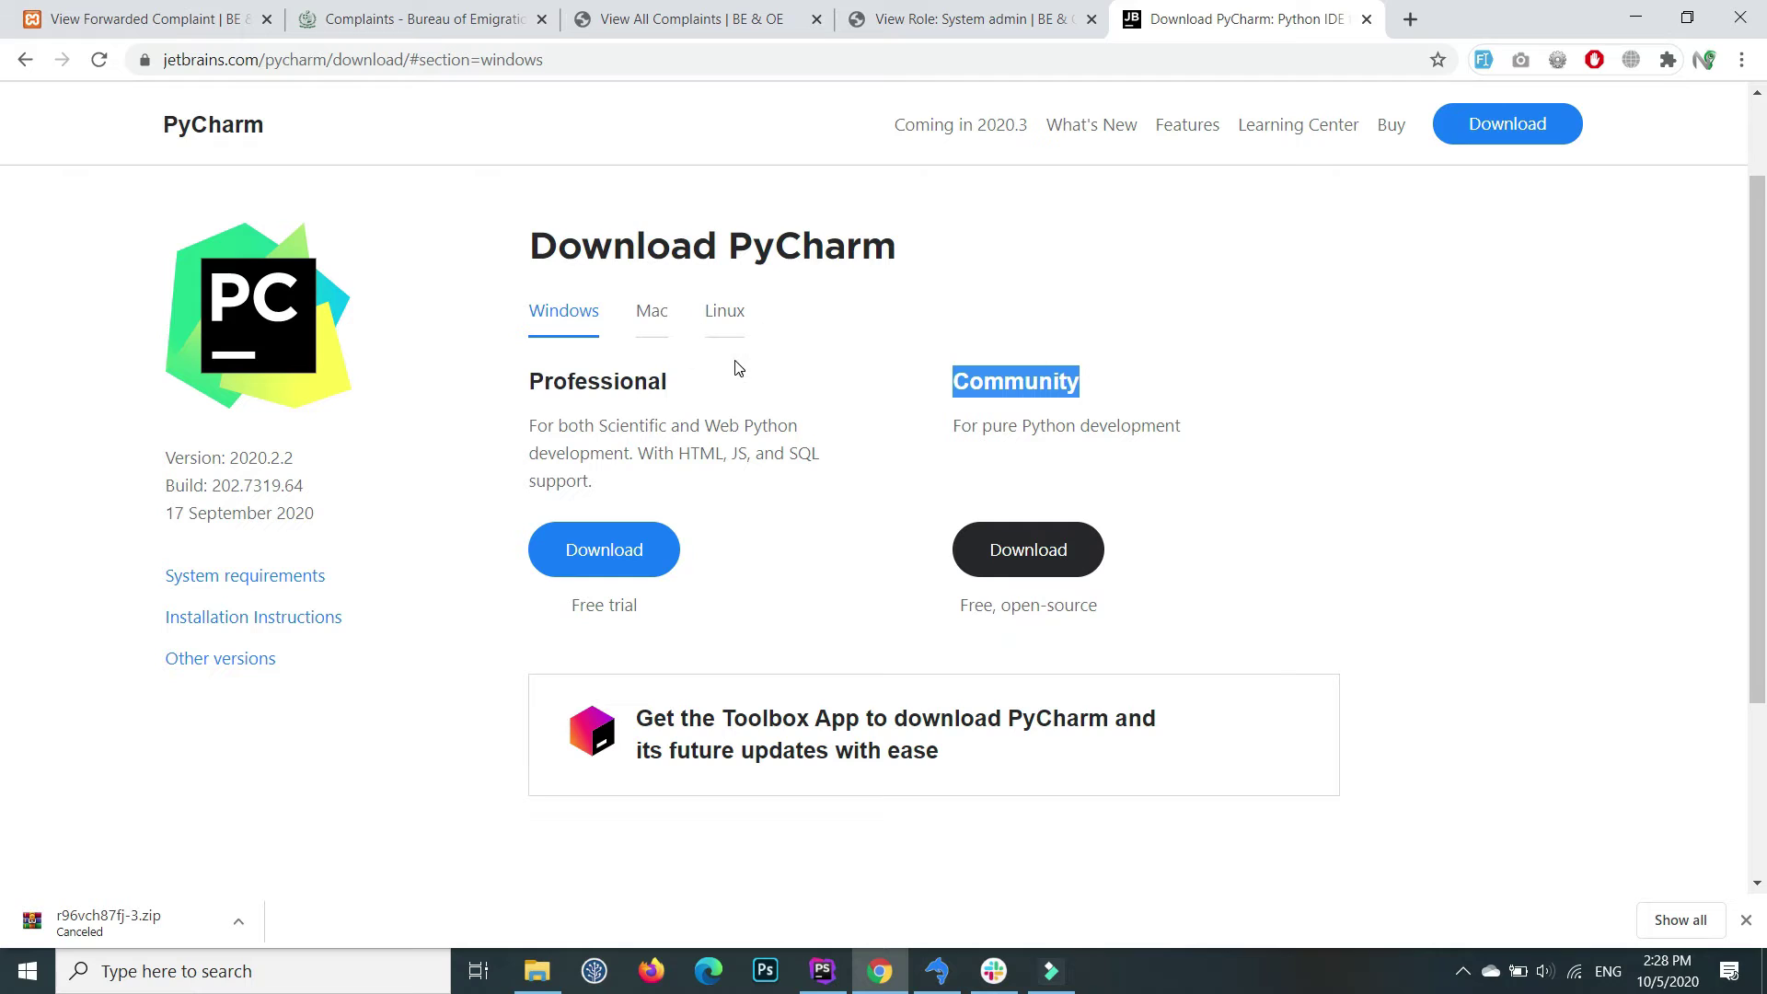
pyautogui.click(1222, 405)
pyautogui.moveTo(943, 394); pyautogui.dragTo(1152, 388)
pyautogui.click(1074, 550)
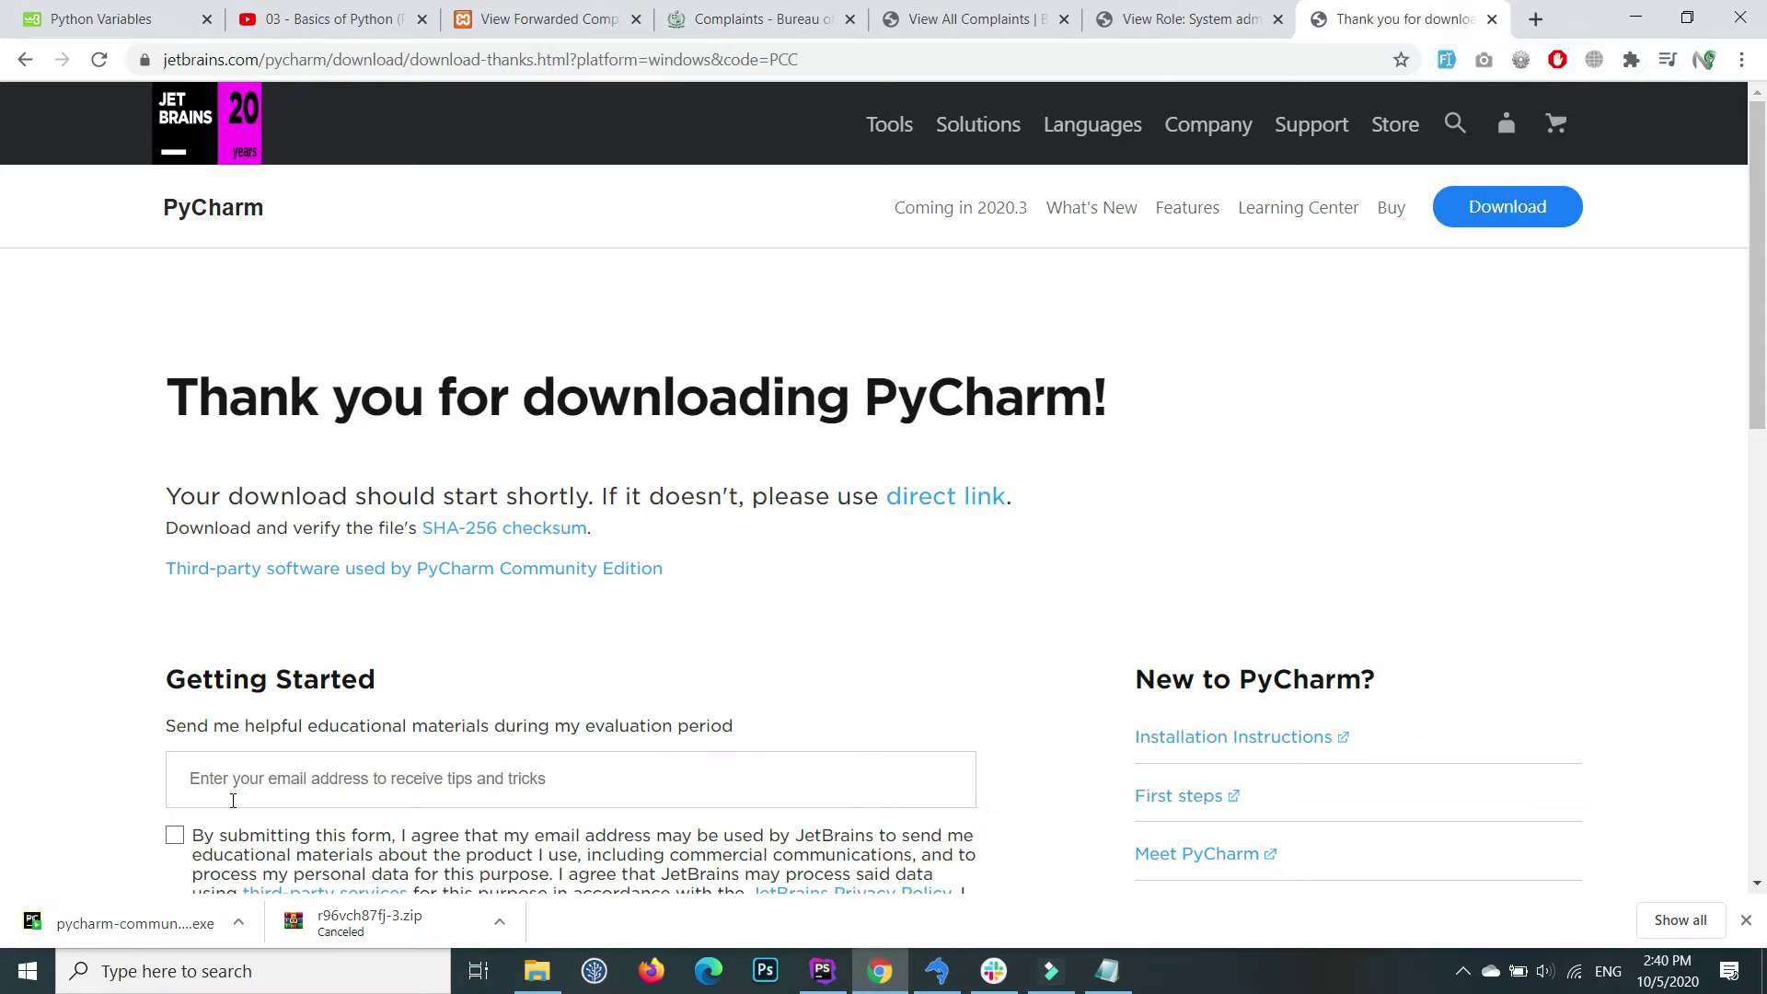
# Step: Run the downloaded pycharm-community-2020.2.2.exe installer and accept the default destination folder
pyautogui.click(111, 926)
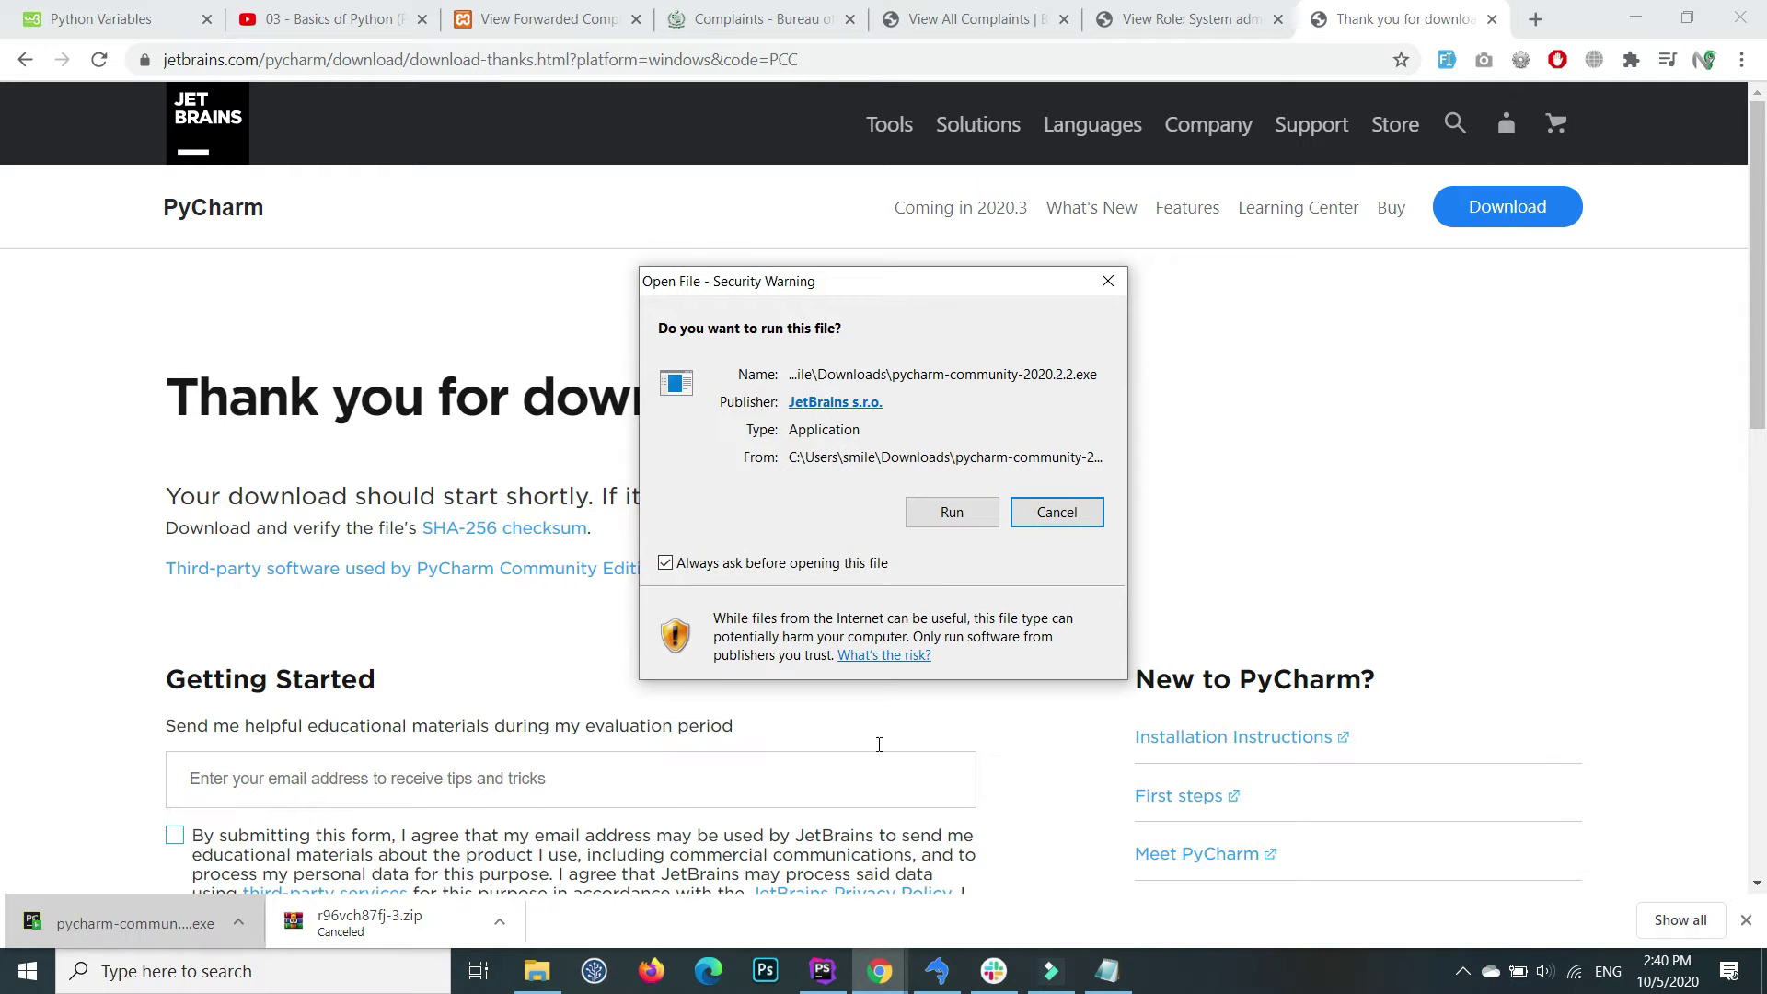
pyautogui.click(989, 509)
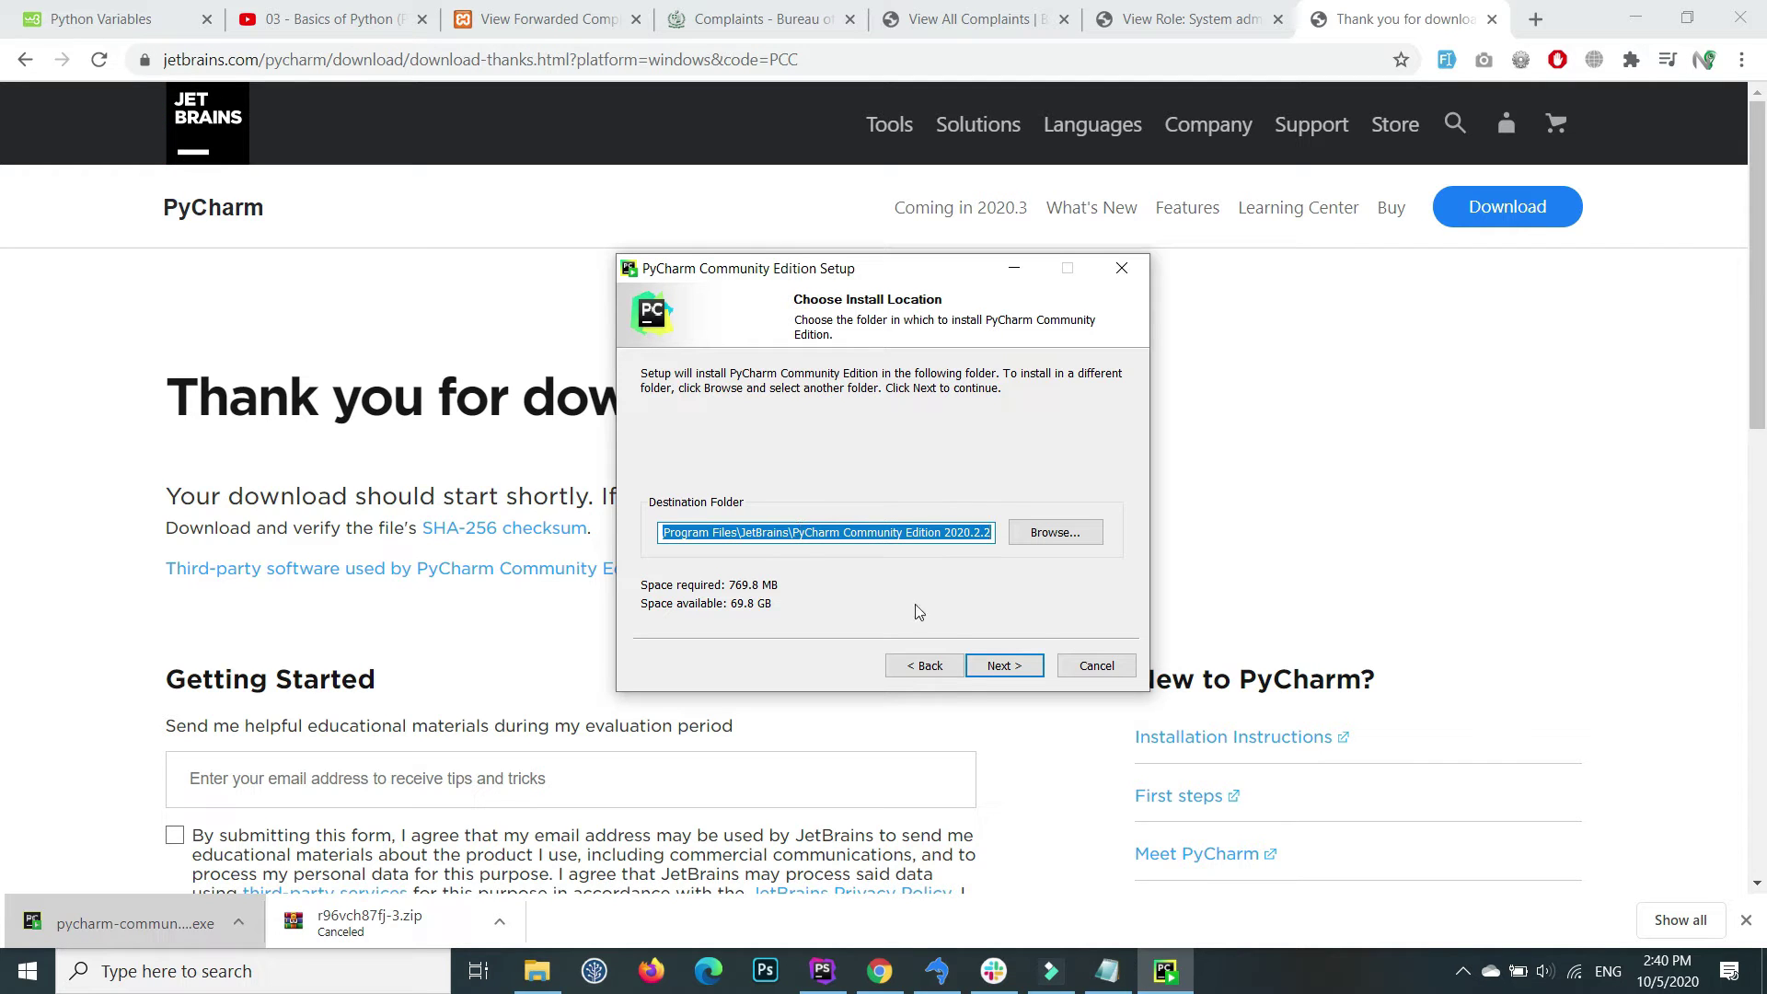
pyautogui.click(1000, 667)
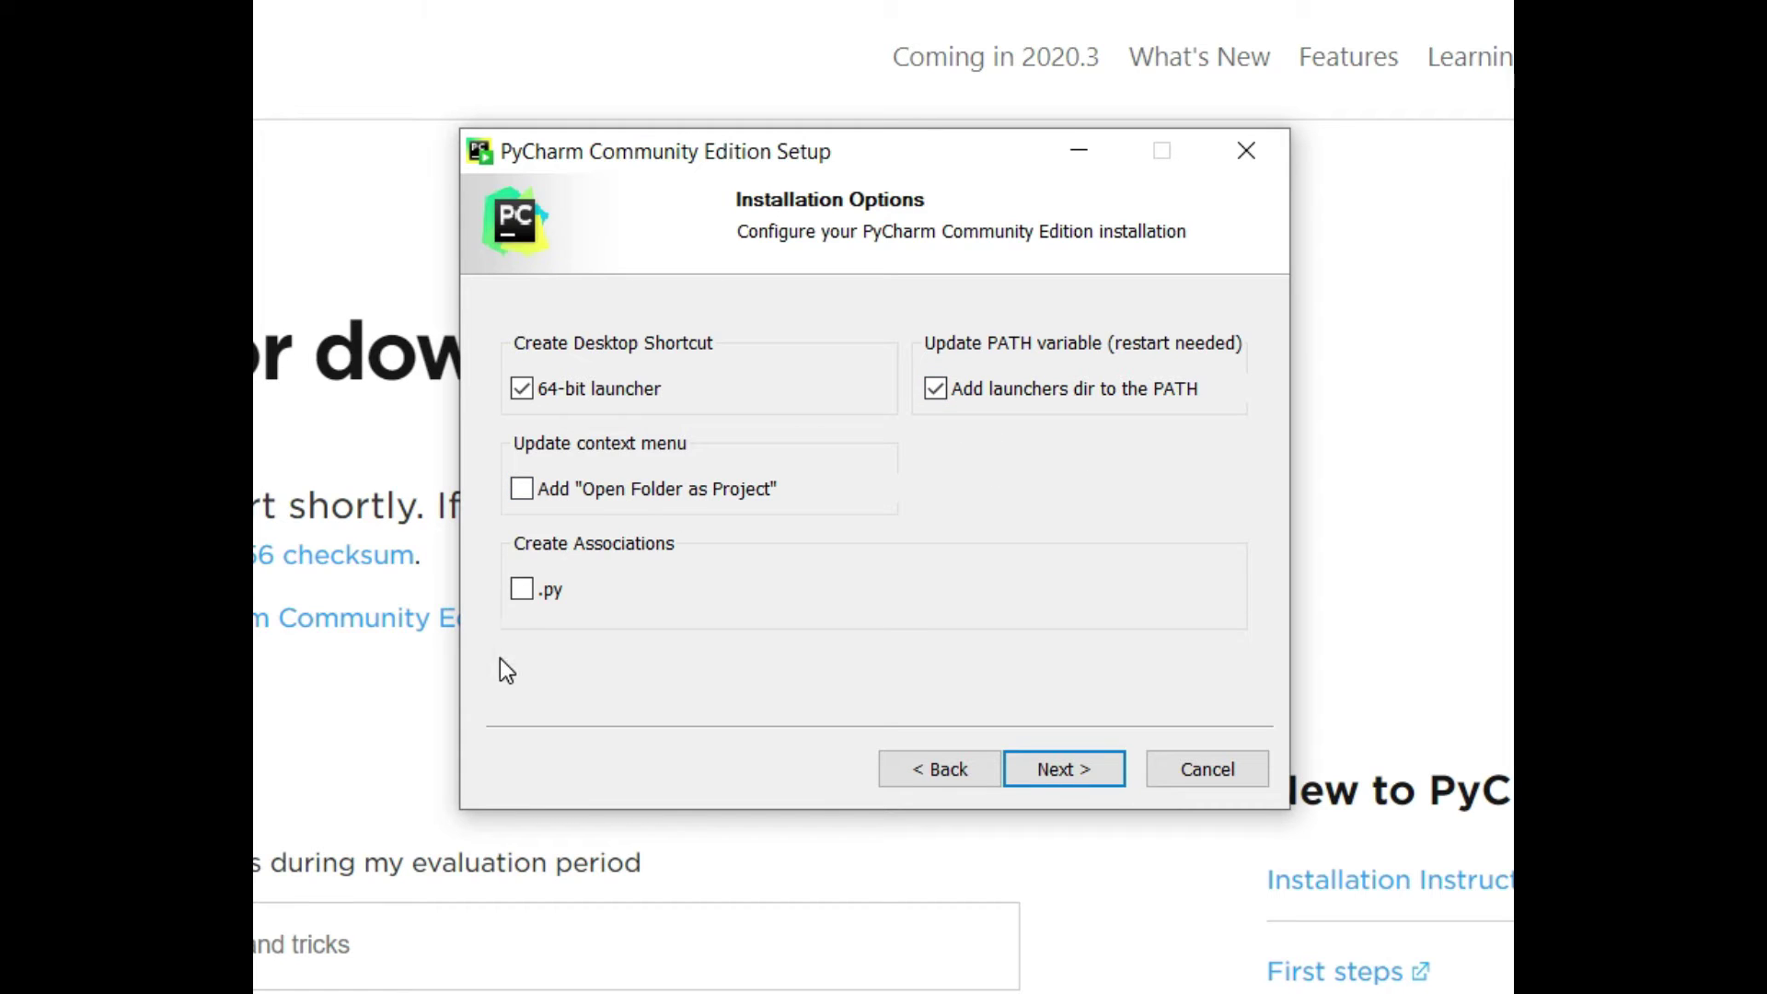
# Step: Install PyCharm with the 64-bit launcher shortcut, launchers dir in PATH and .py association, and finish setup with a manual reboot
pyautogui.click(531, 598)
pyautogui.click(1059, 766)
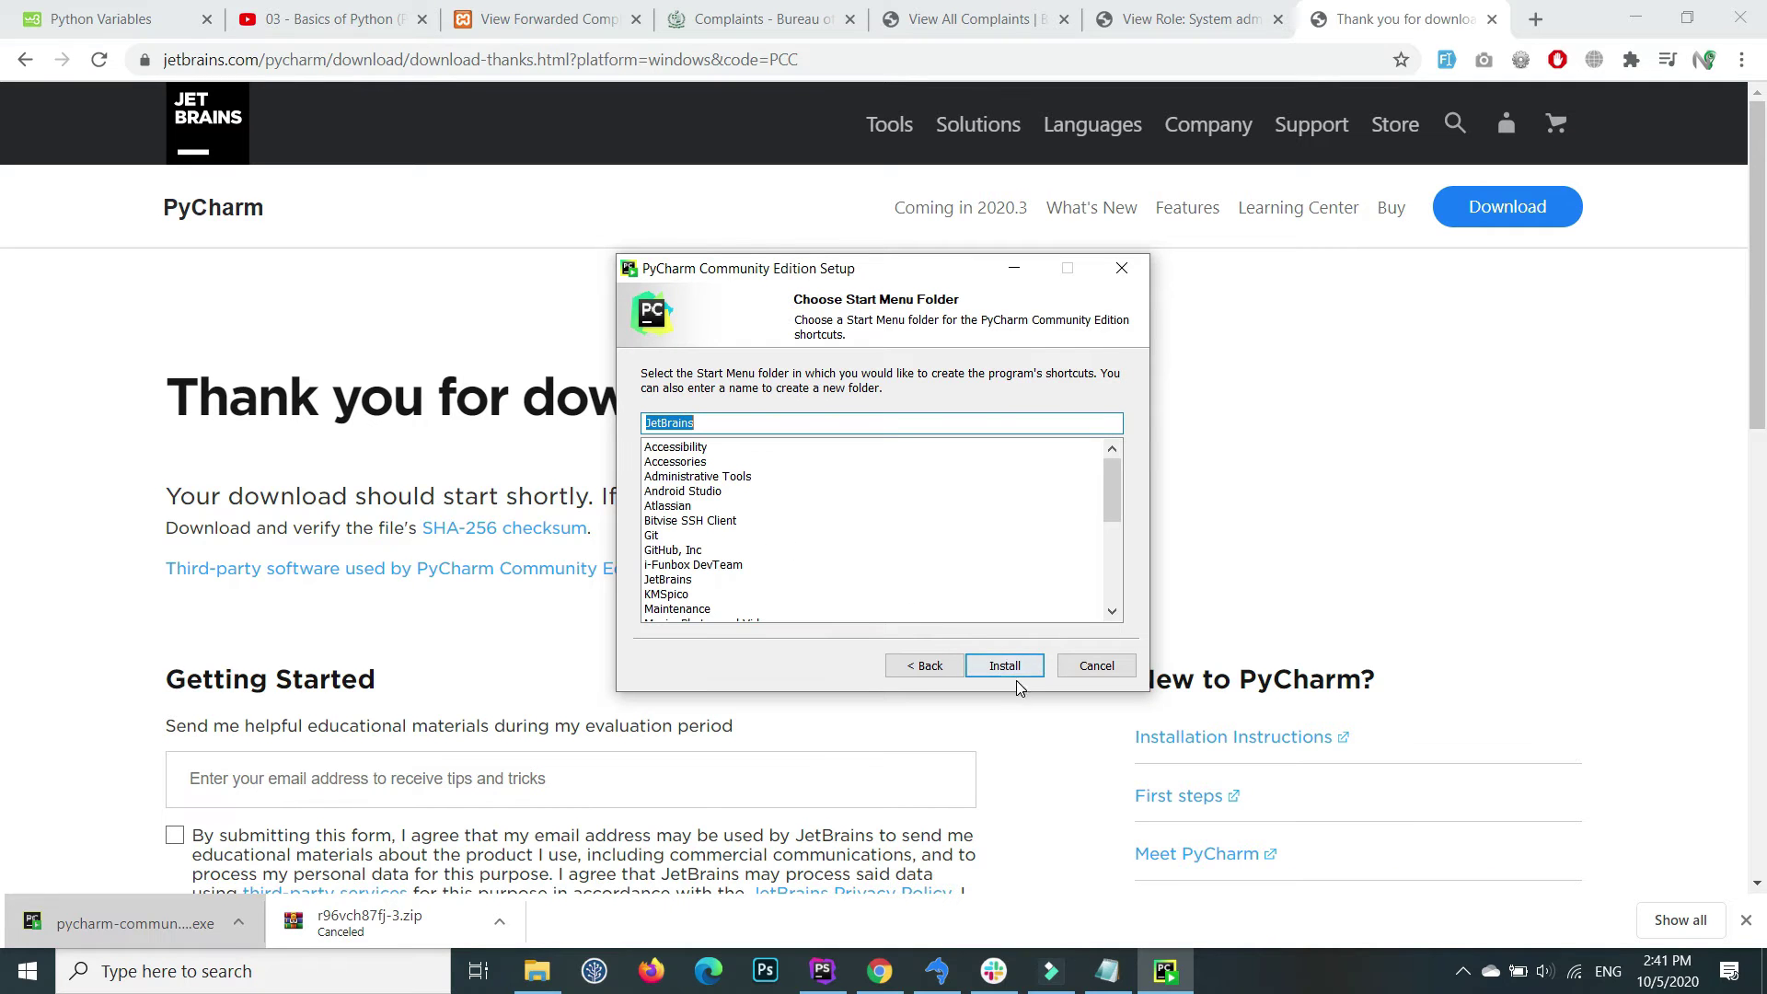
pyautogui.click(1011, 662)
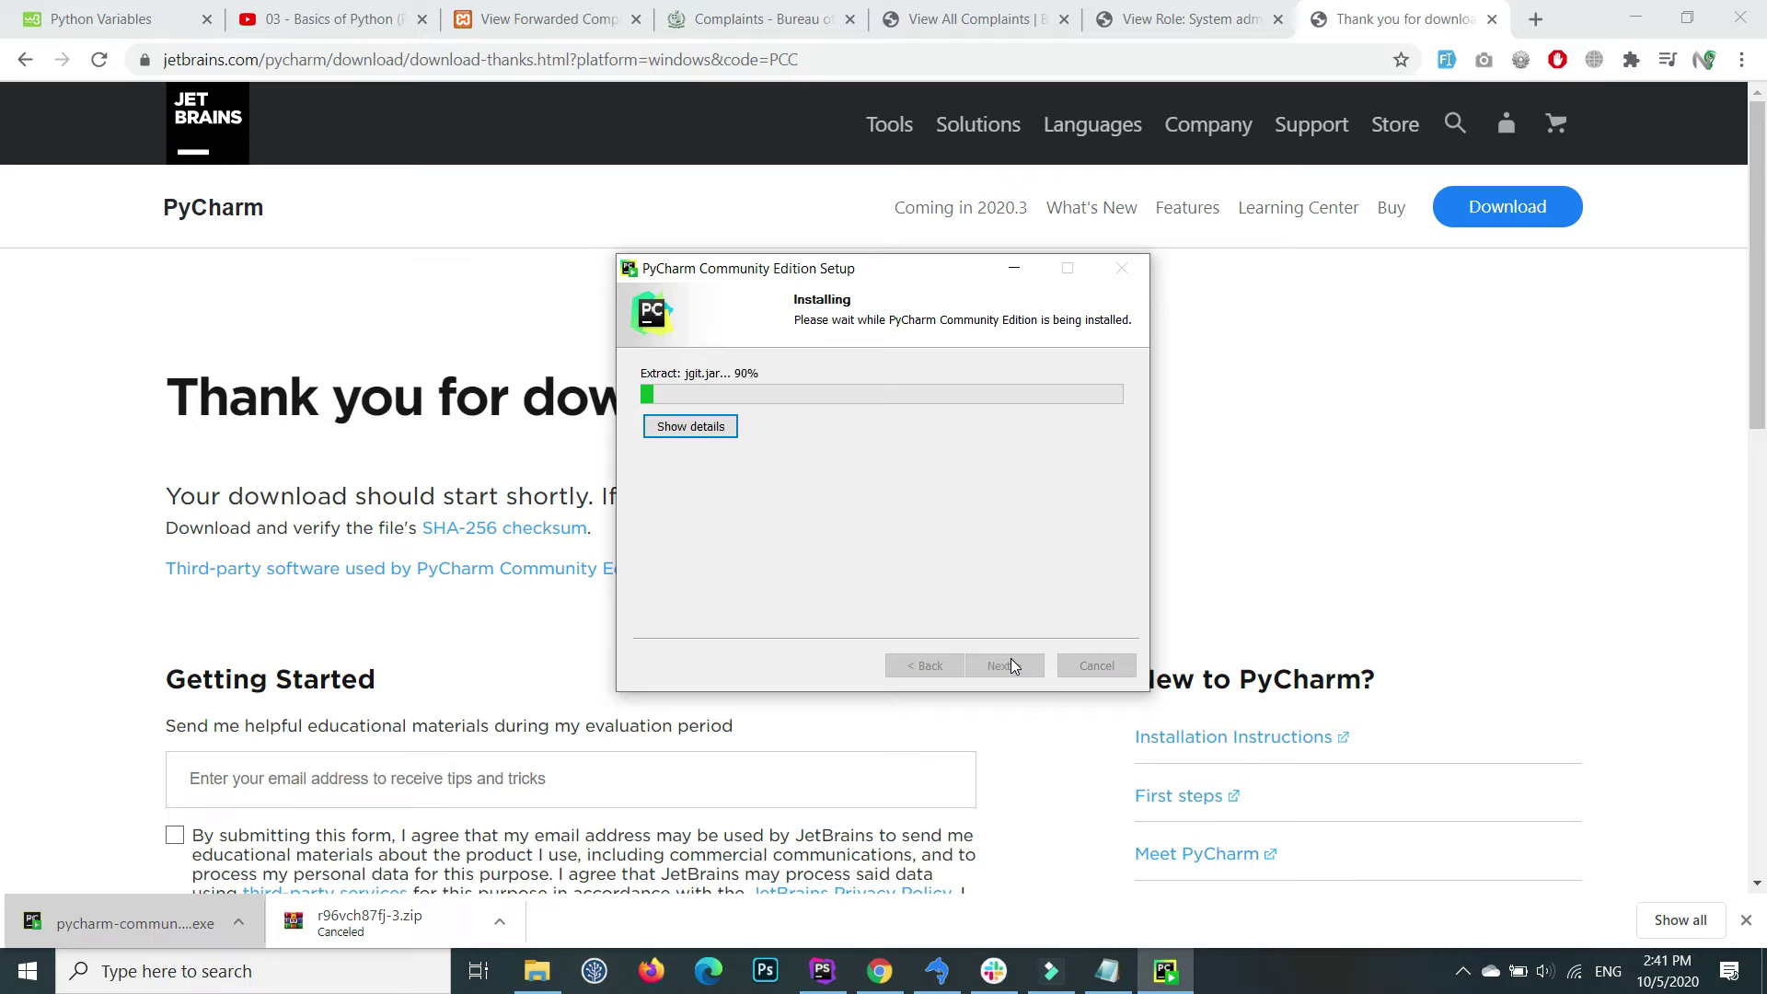
pyautogui.moveTo(916, 268); pyautogui.dragTo(930, 239)
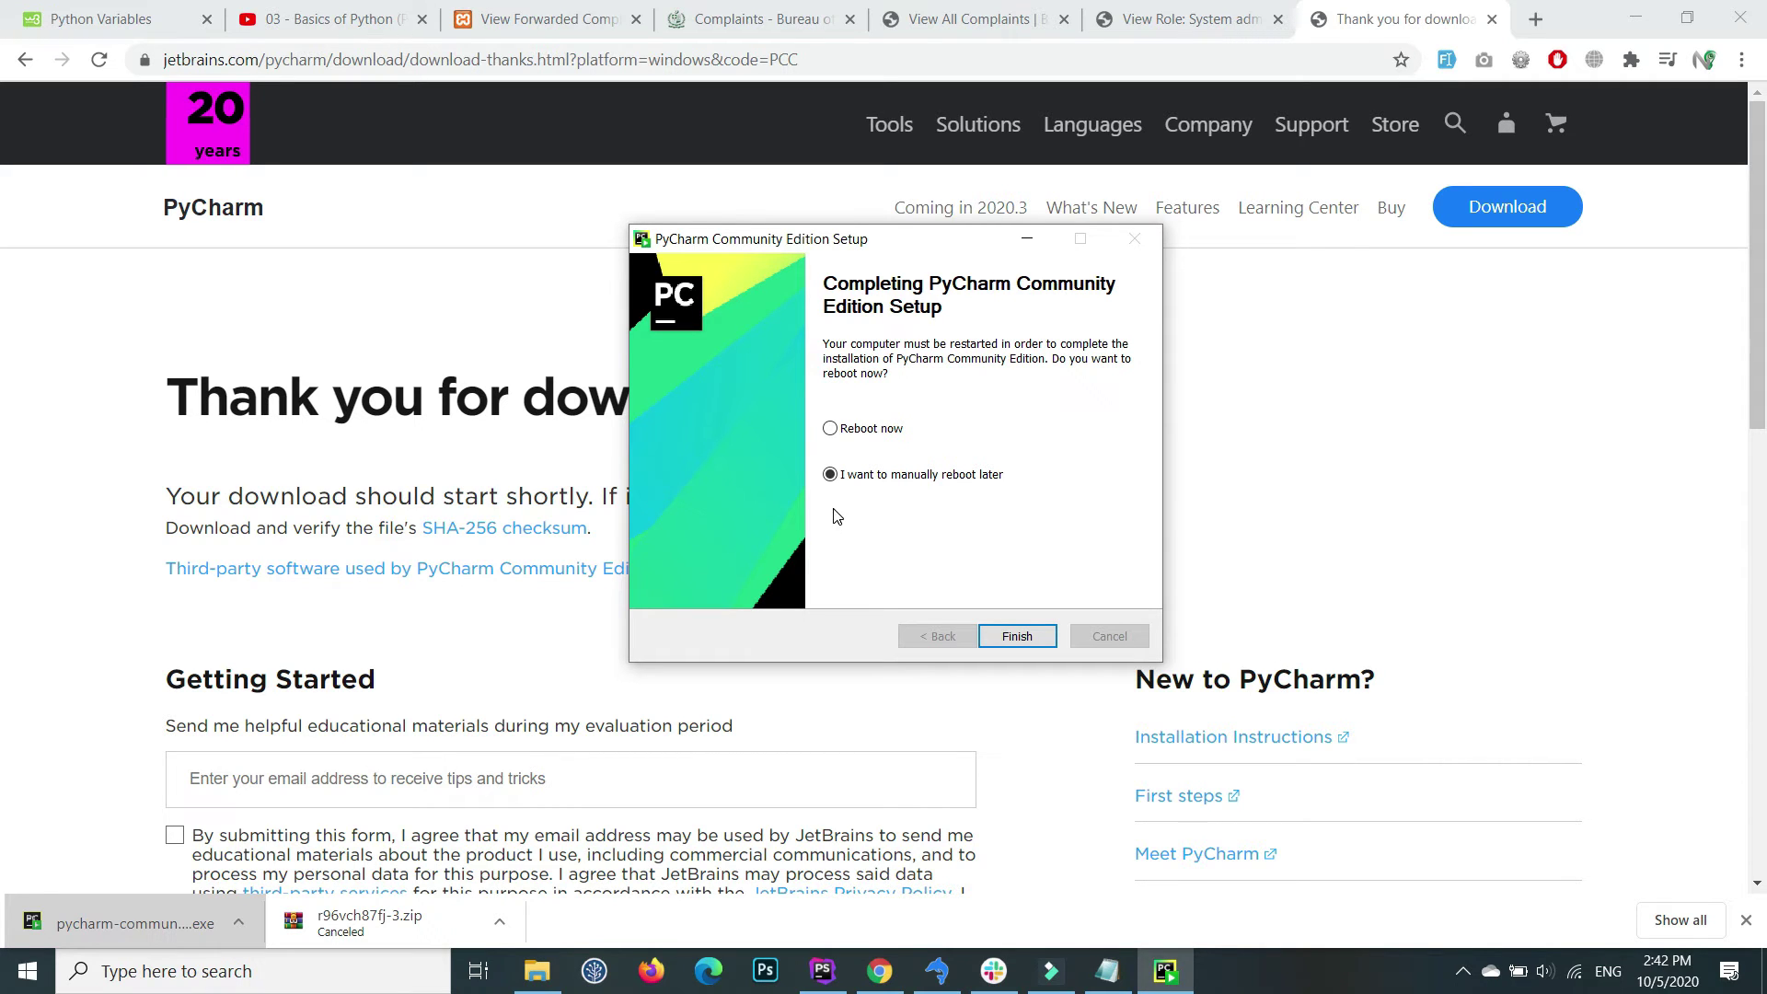
pyautogui.click(1029, 637)
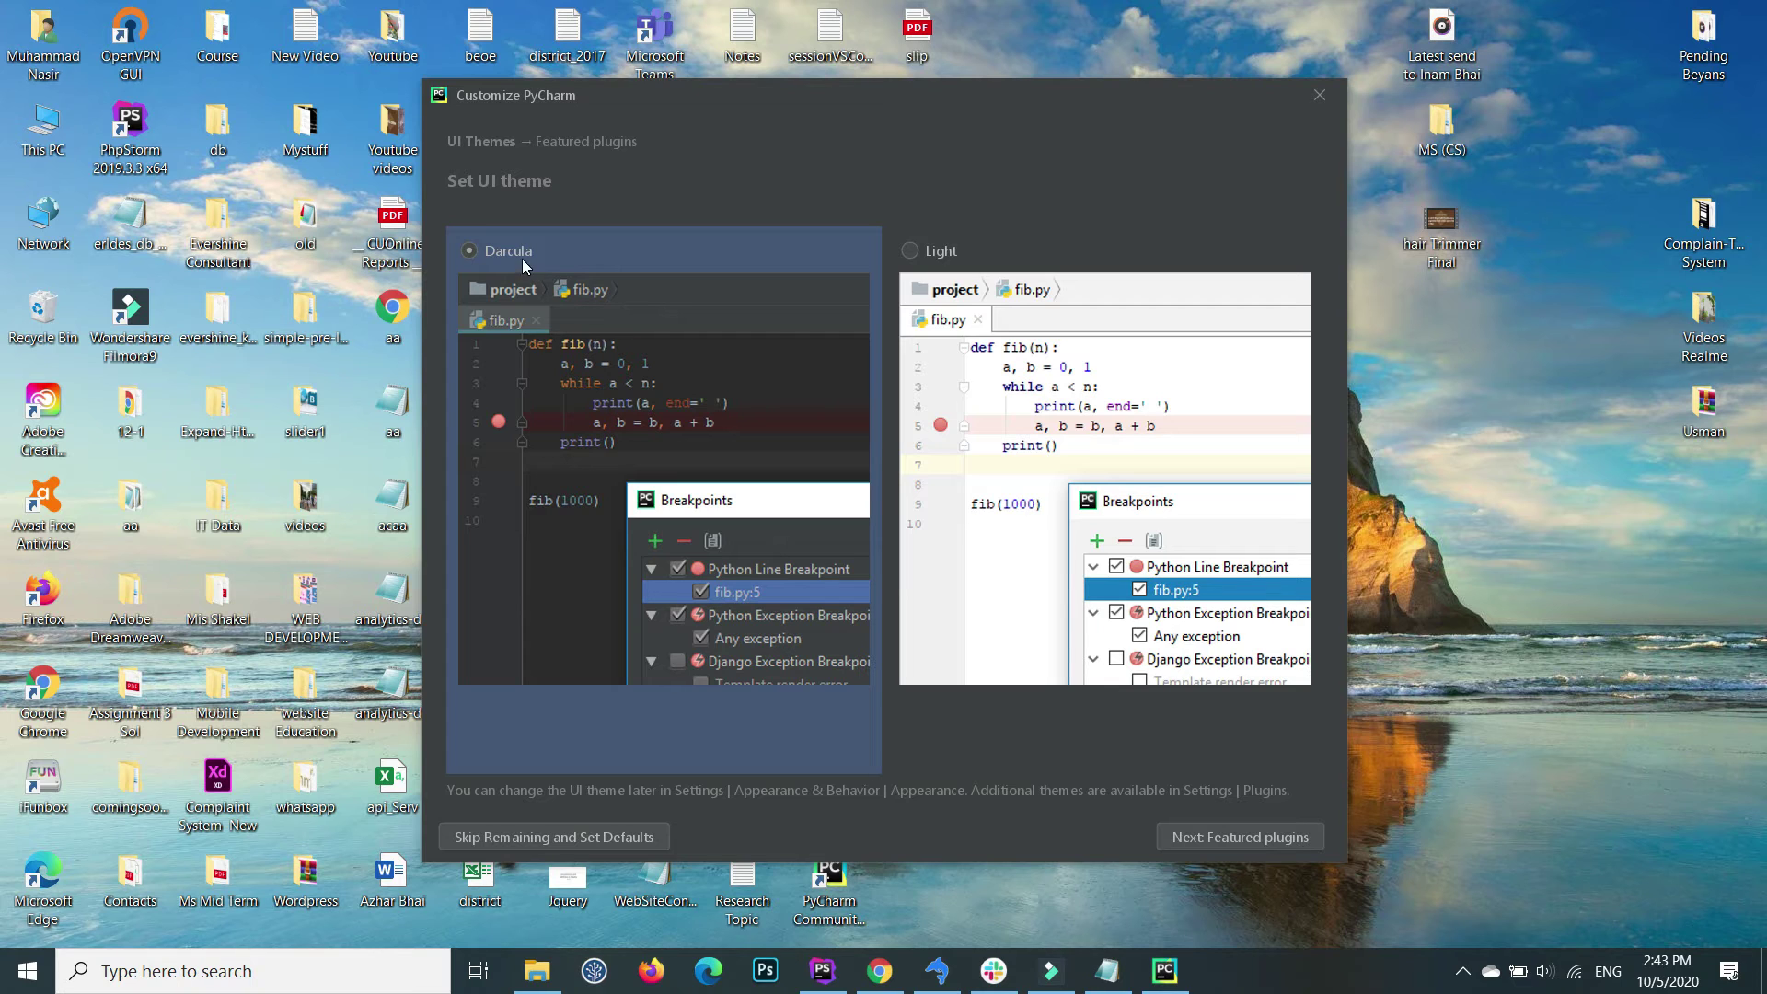
# Step: Complete PyCharm's first-run customization with the Darcula theme and without installing any featured plugins
pyautogui.click(1256, 837)
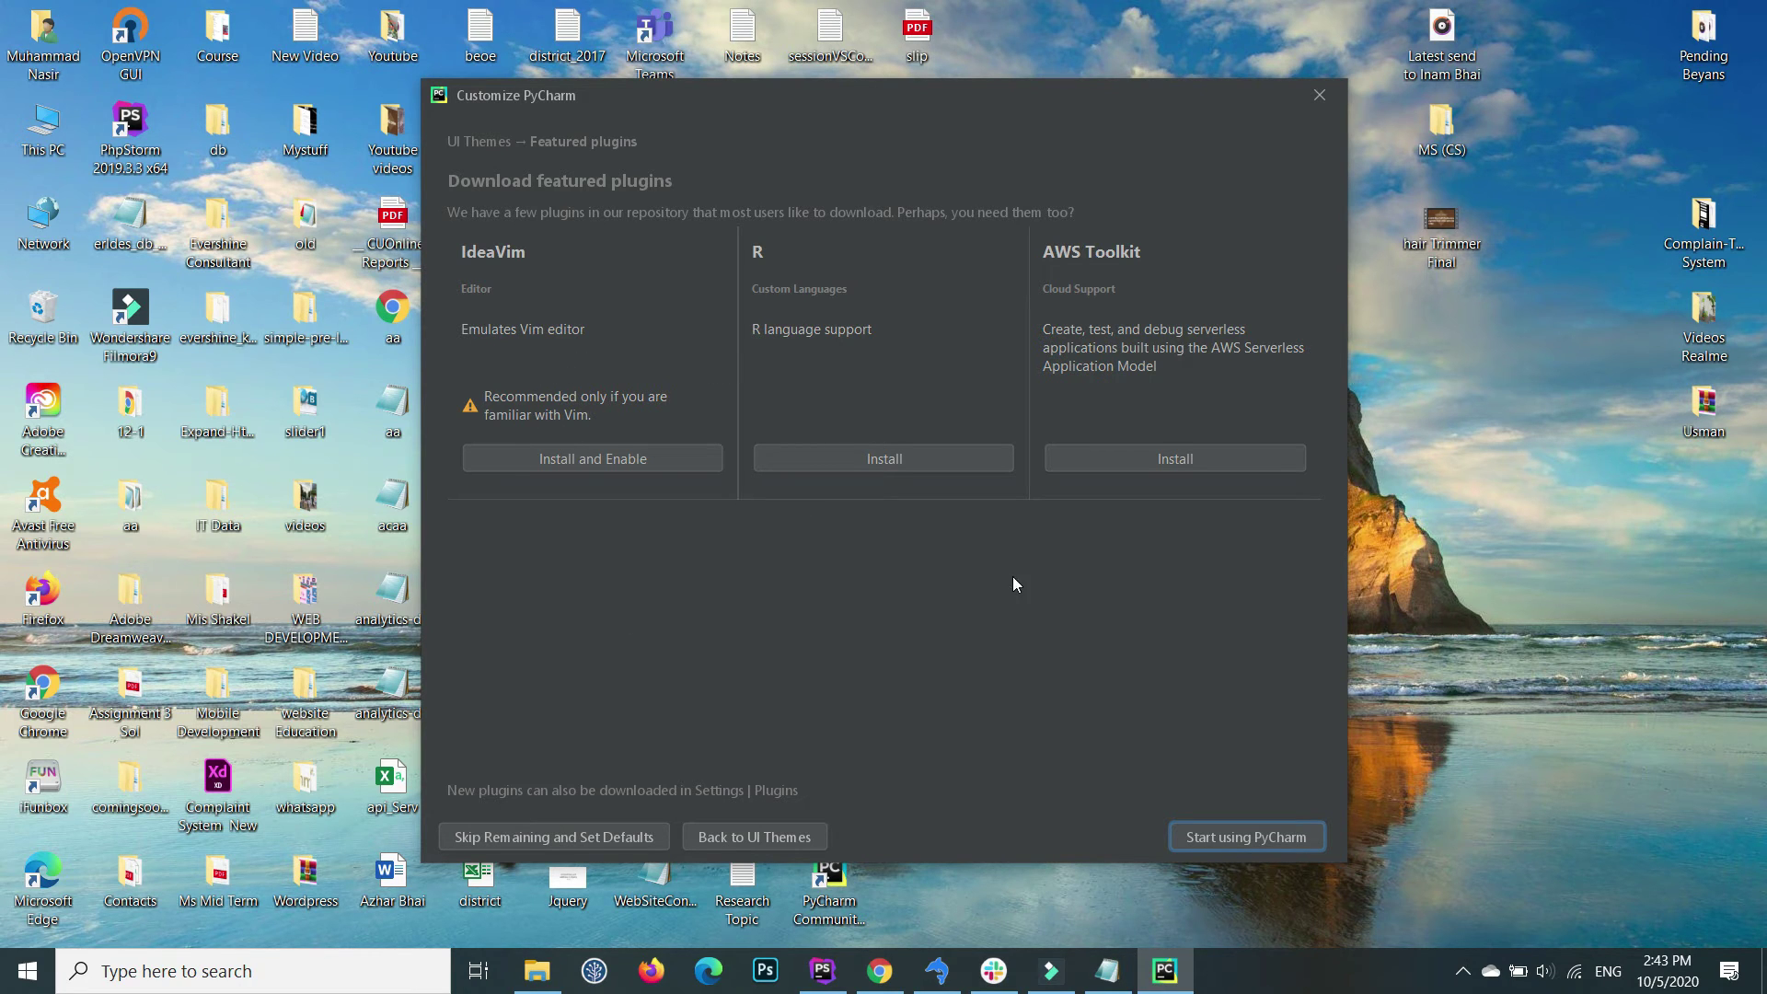
pyautogui.click(1239, 839)
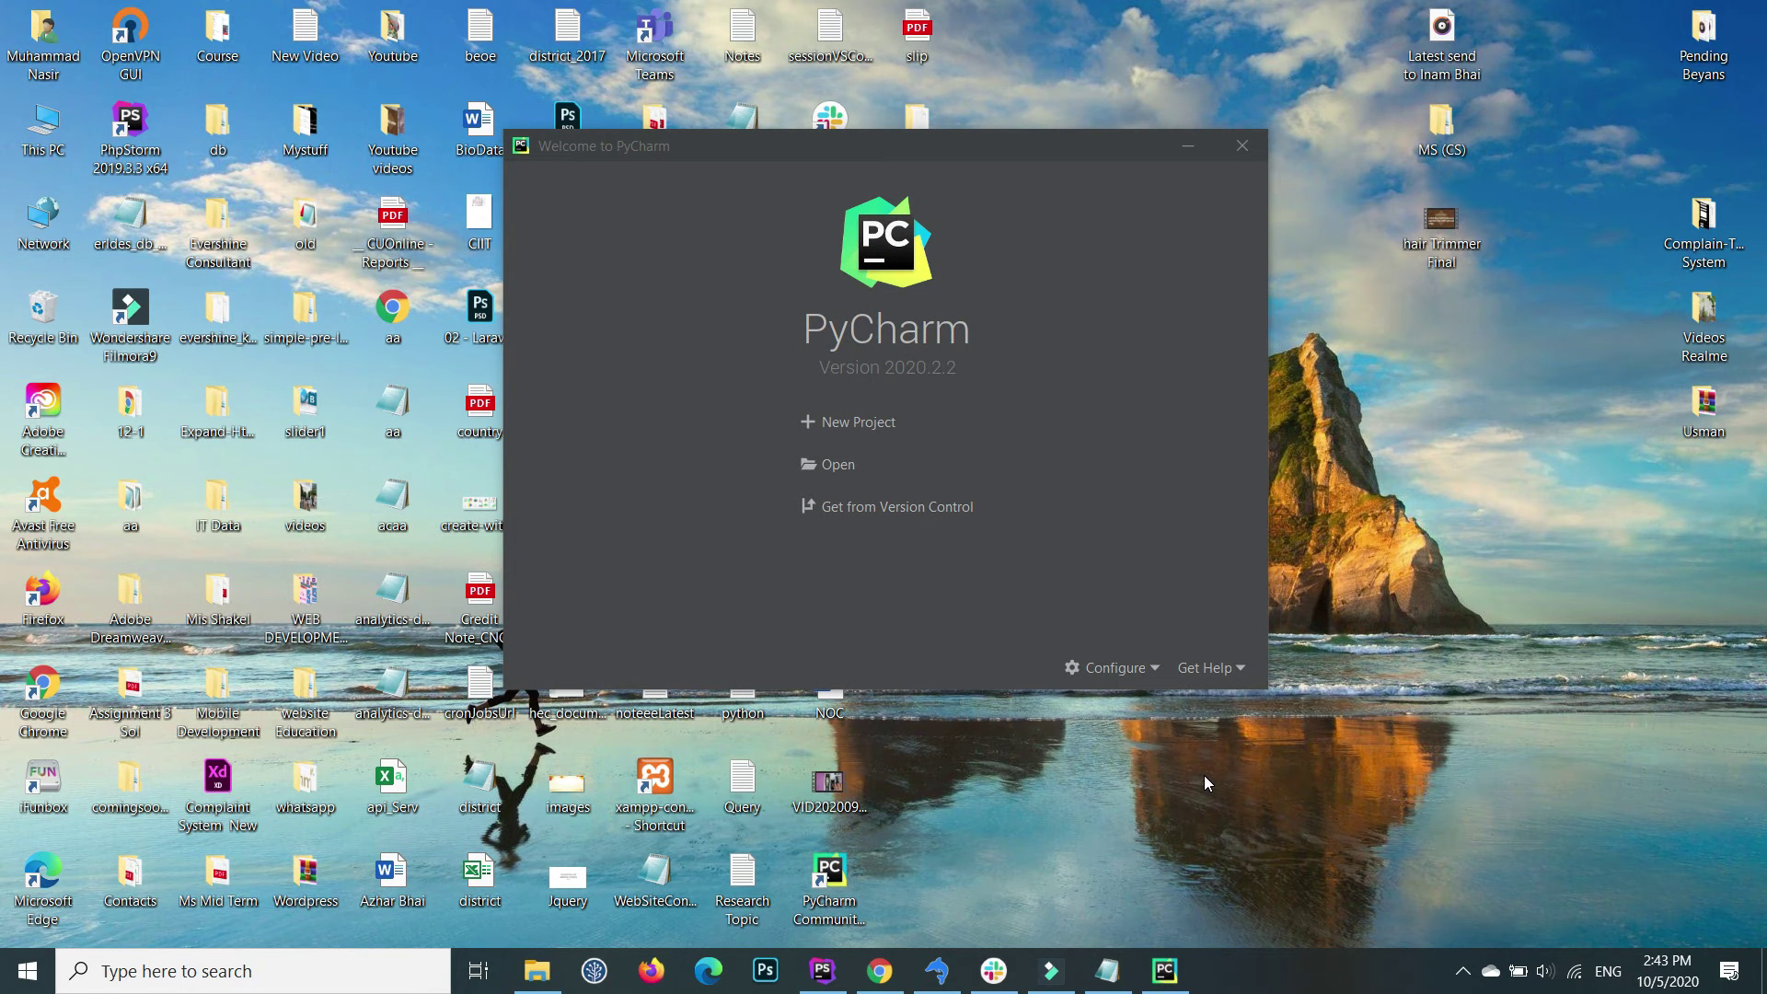
# Step: Create a new project named pythonProject in the default location with a new Virtualenv environment and a main.py welcome script, and dismiss the daily tip
pyautogui.click(831, 425)
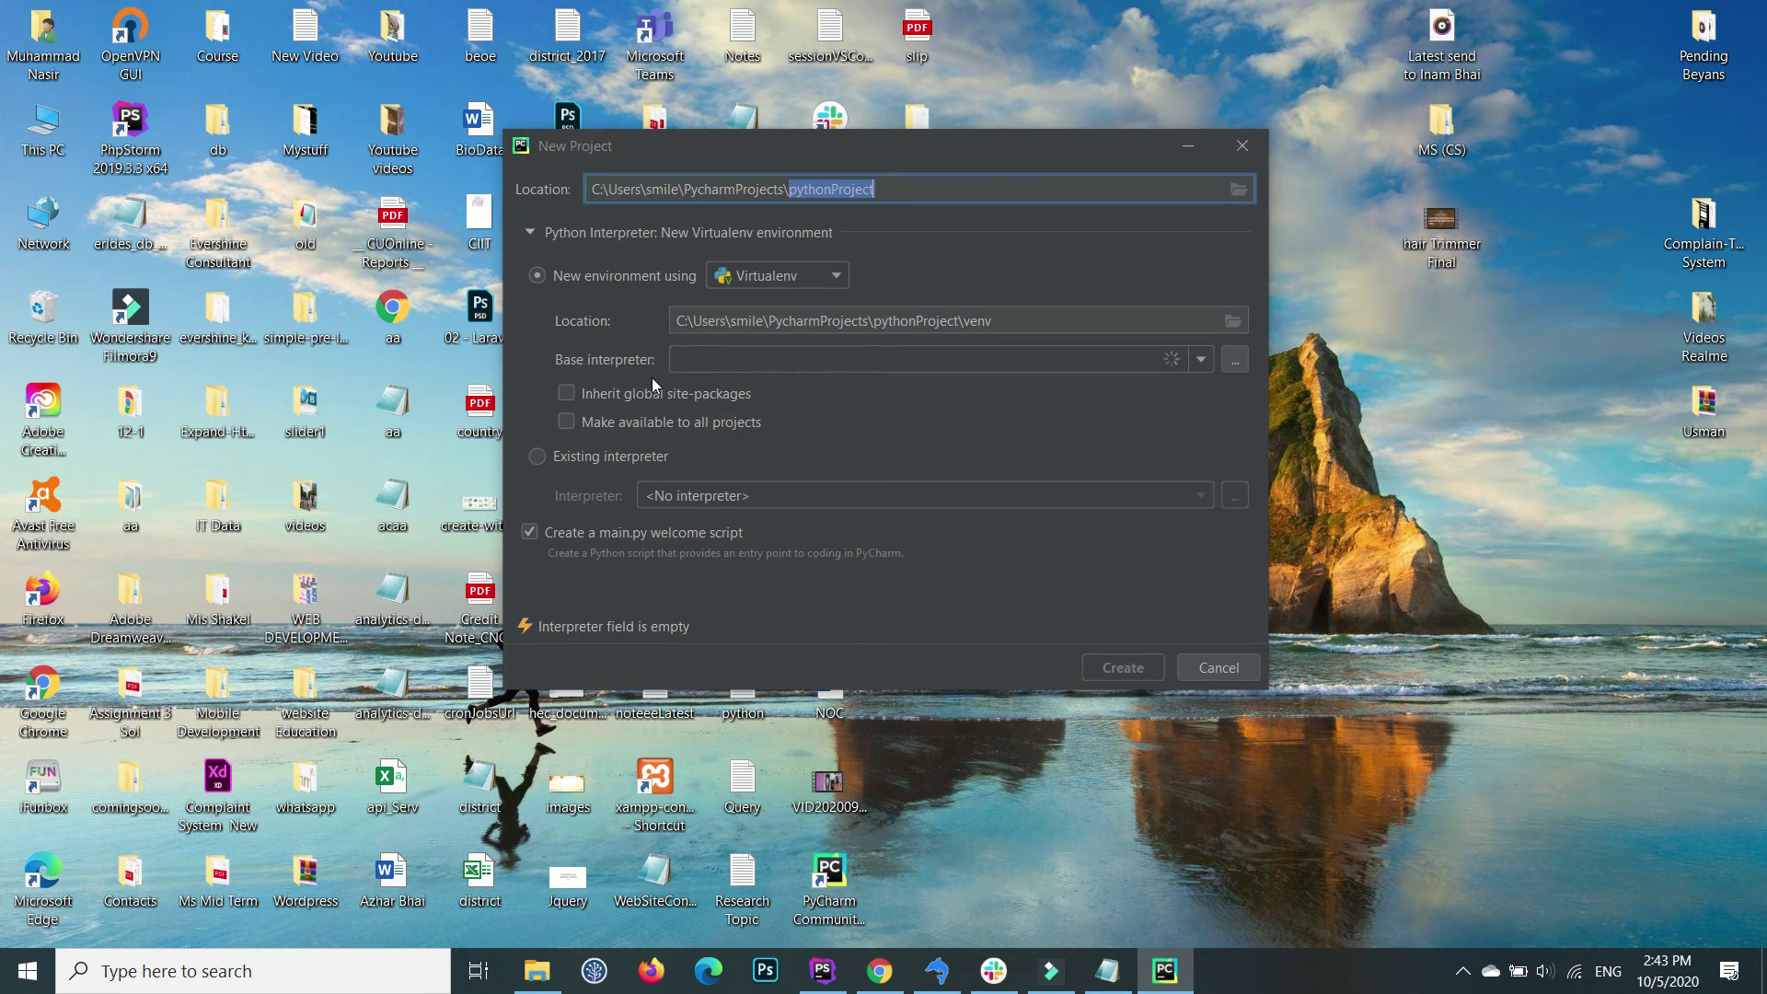
pyautogui.click(900, 197)
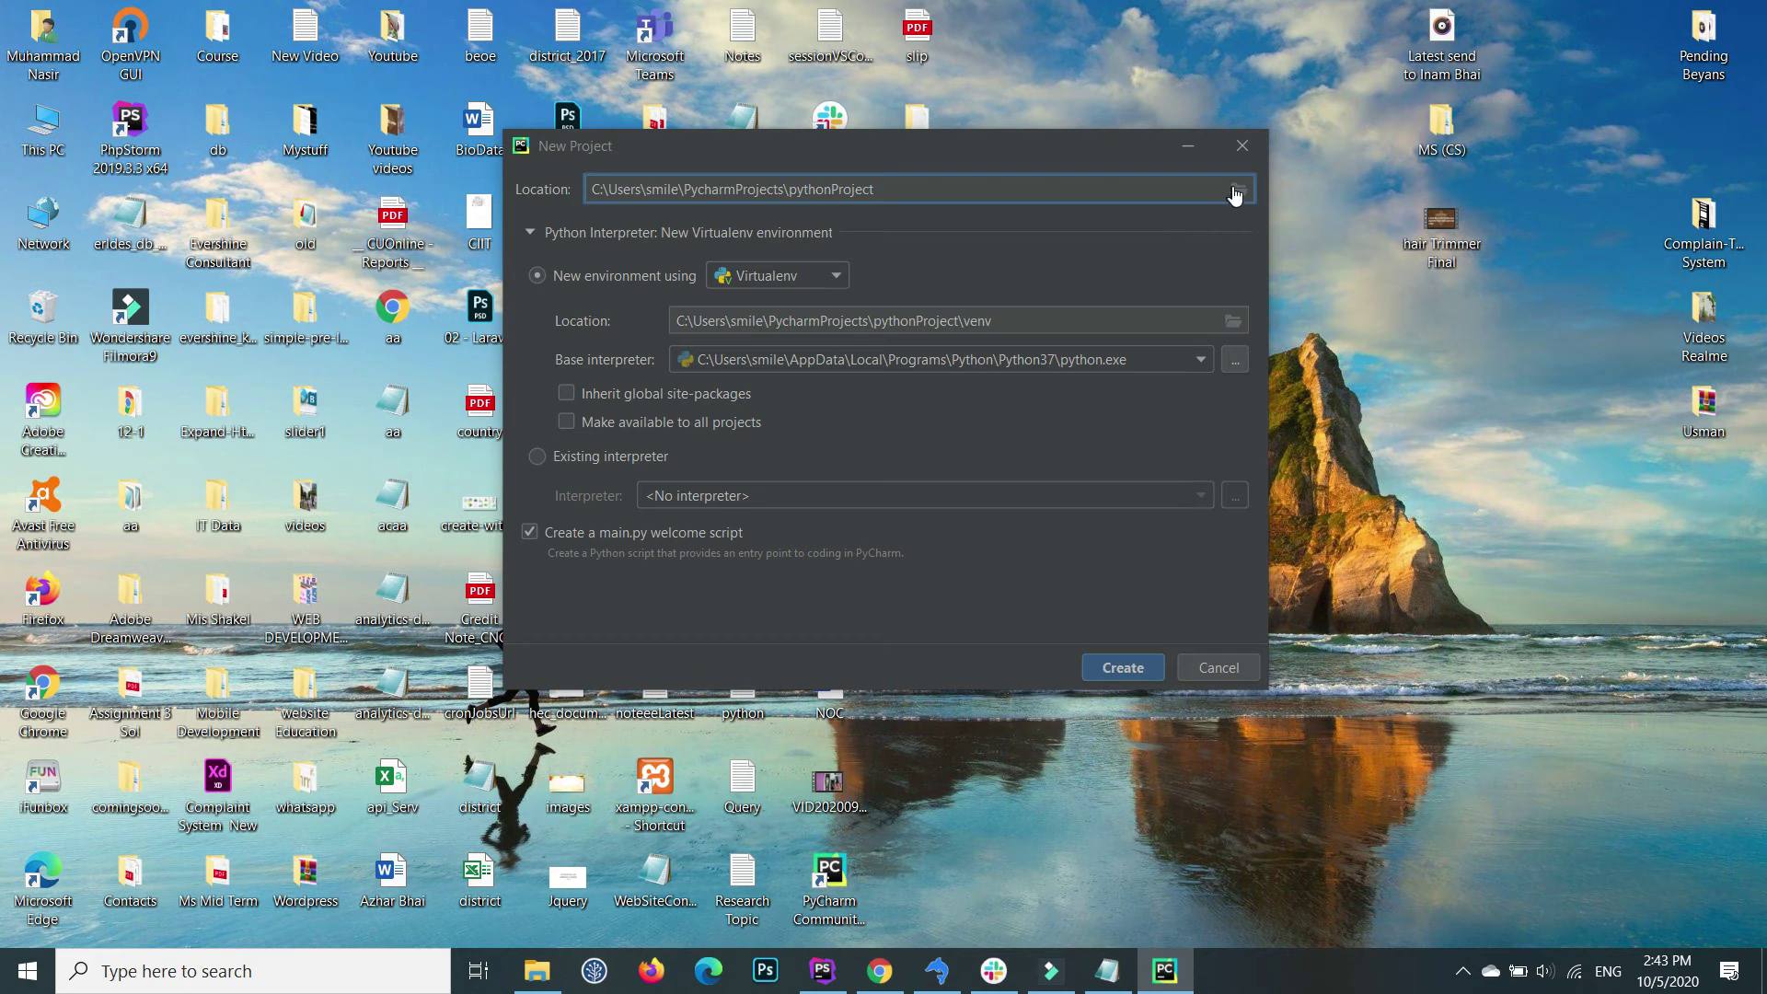
pyautogui.moveTo(874, 188); pyautogui.dragTo(621, 189)
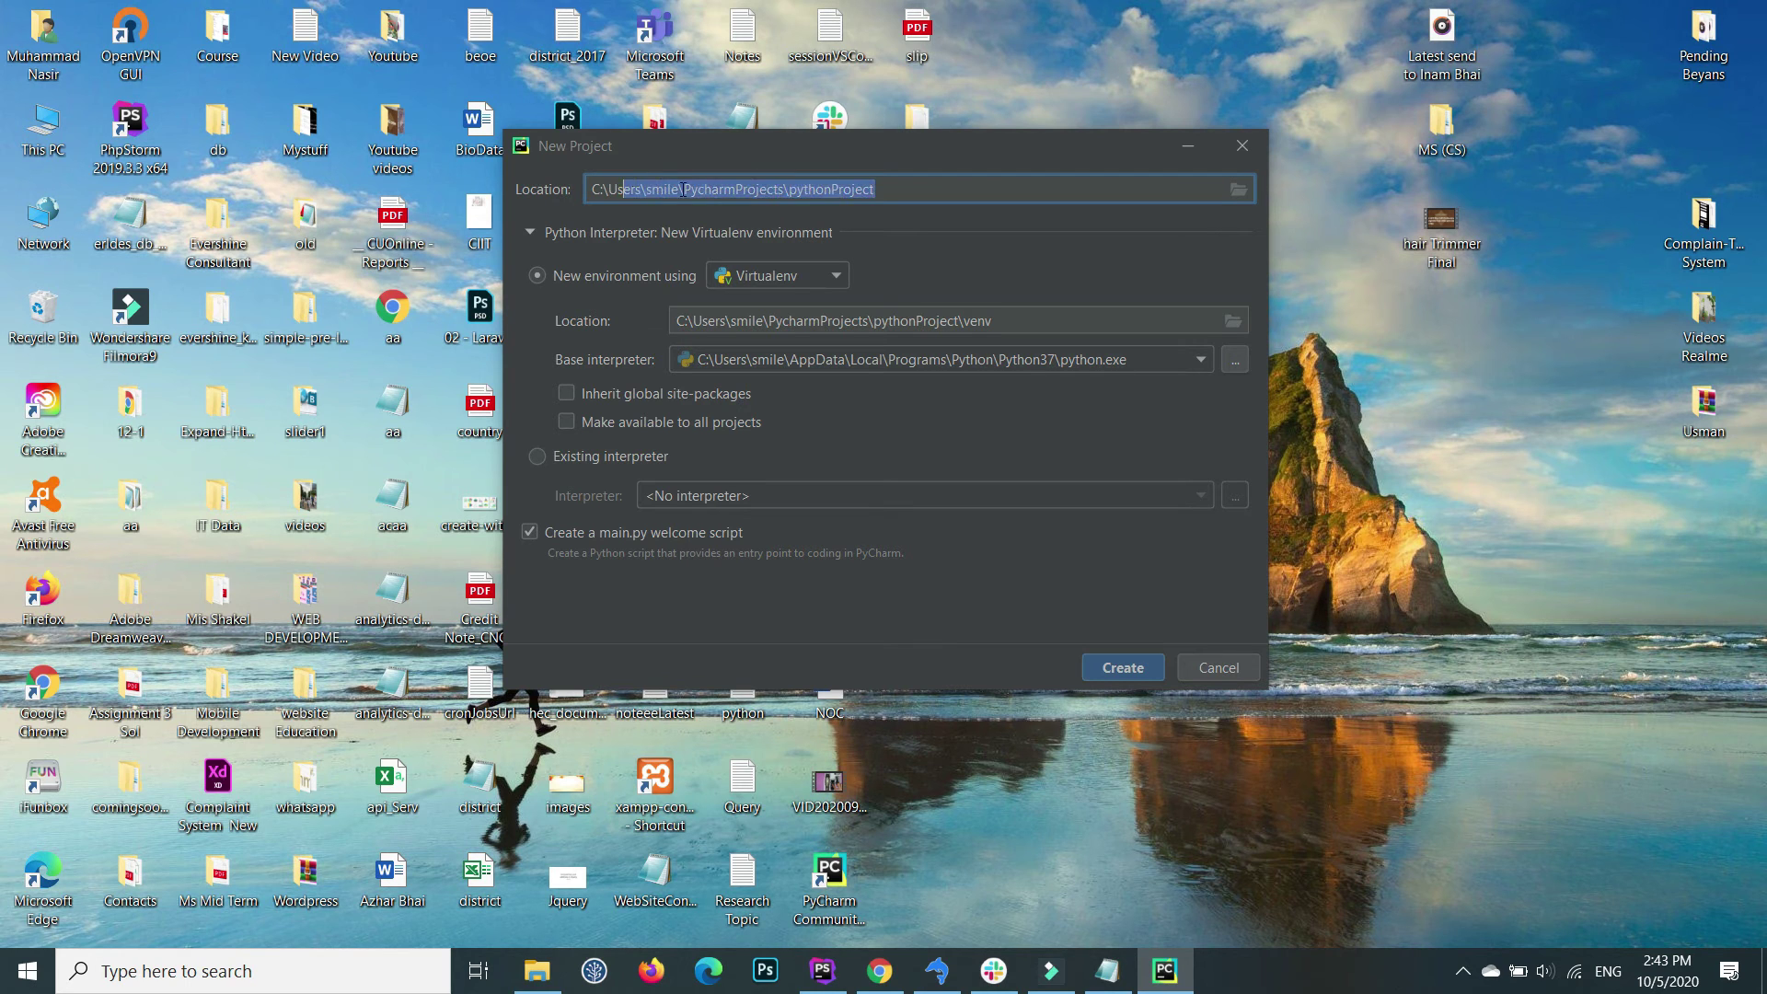
pyautogui.click(665, 190)
pyautogui.doubleClick(665, 191)
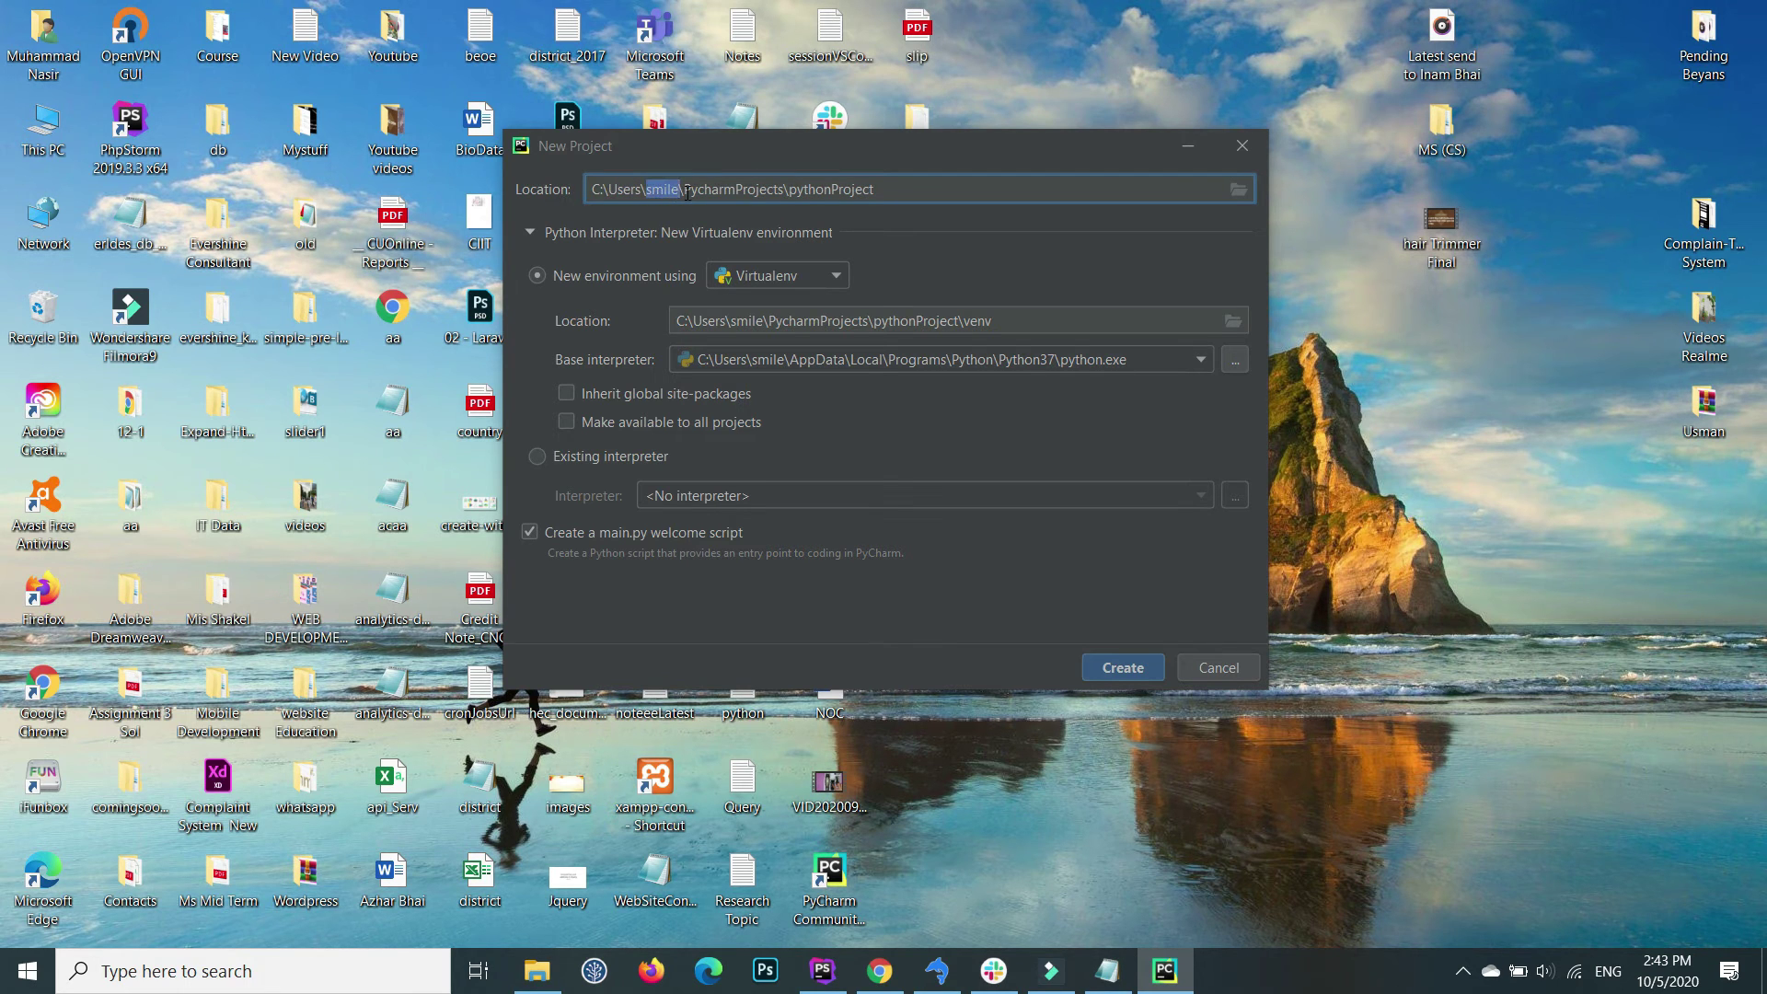
pyautogui.doubleClick(703, 192)
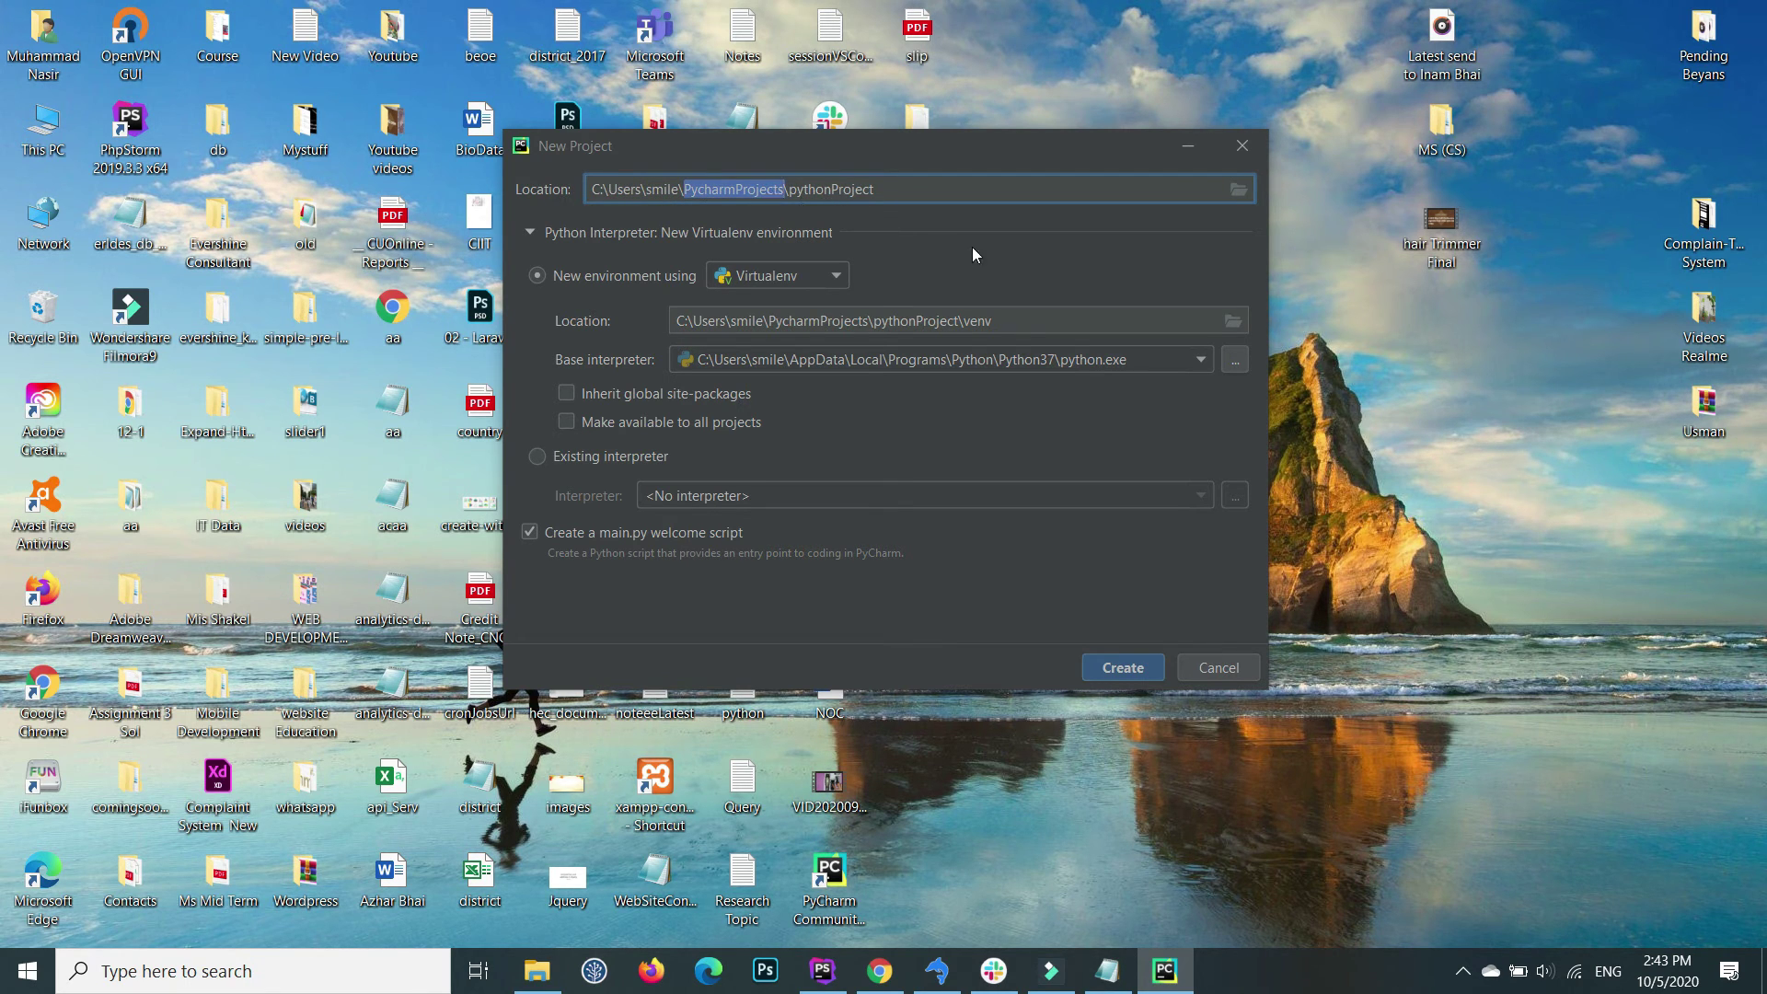
pyautogui.press('Tab')
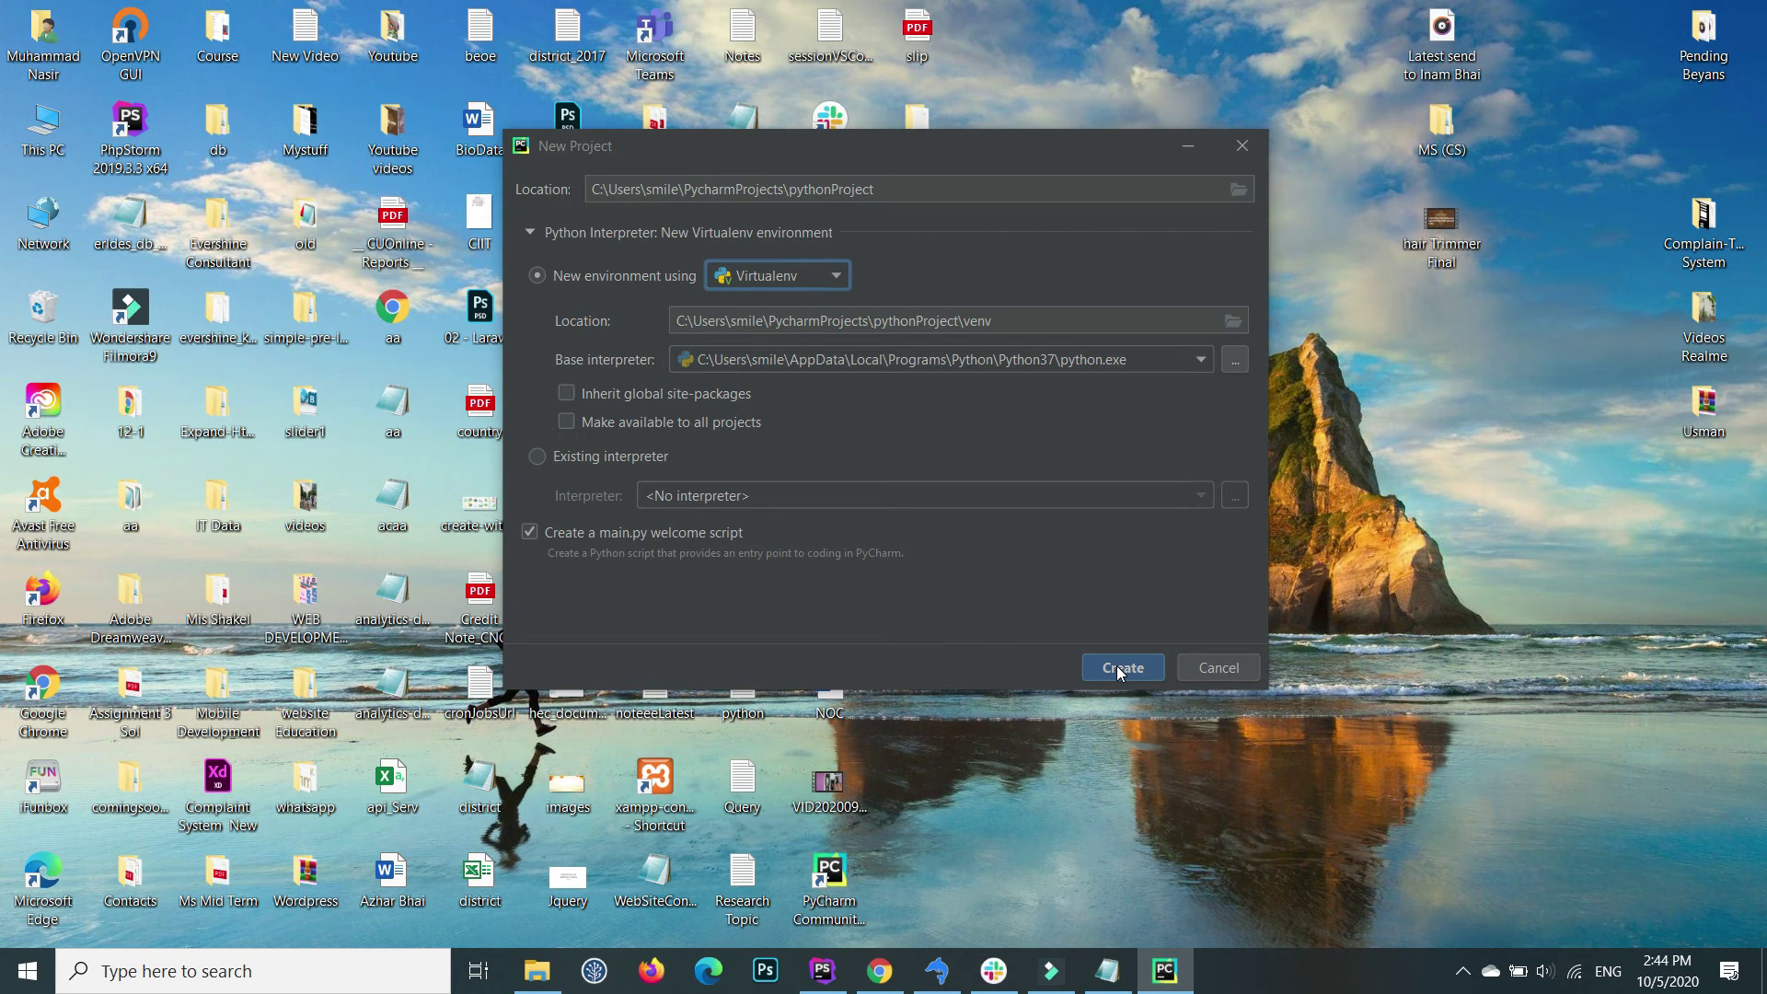
pyautogui.click(1112, 666)
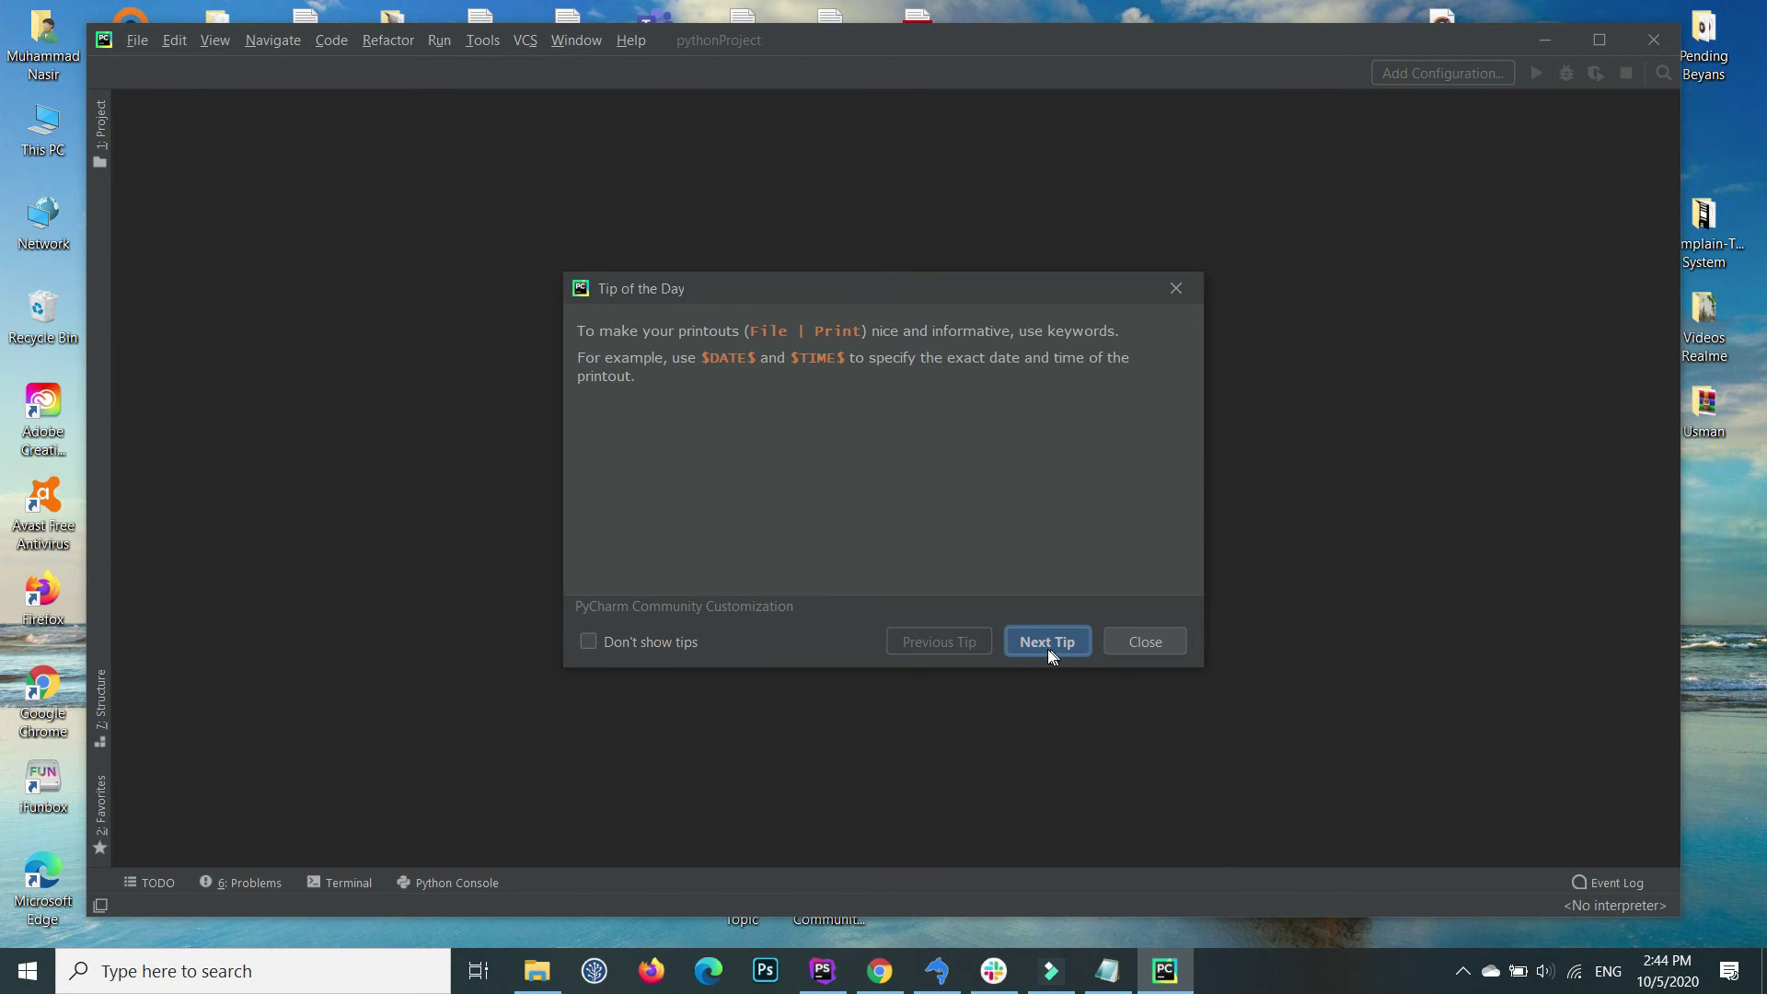
pyautogui.click(1147, 644)
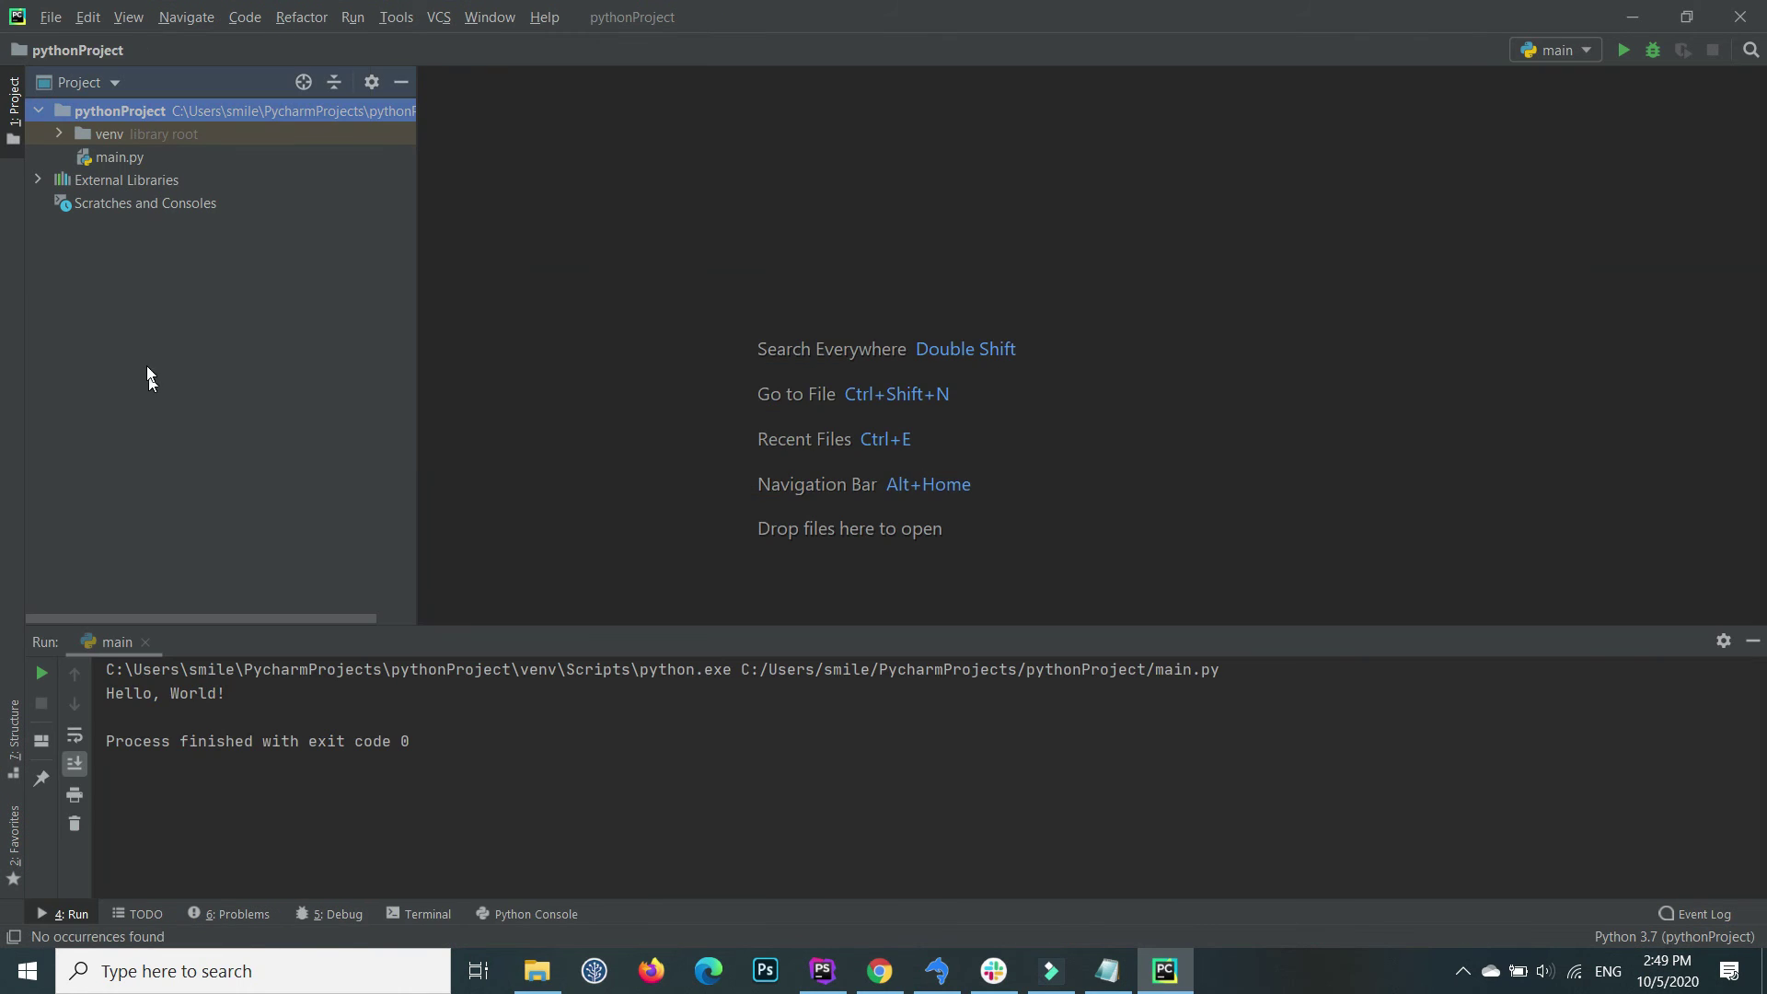
# Step: Open main.py from the project and delete all of its sample code
pyautogui.doubleClick(123, 157)
pyautogui.hotkey('ctrl', 'a')
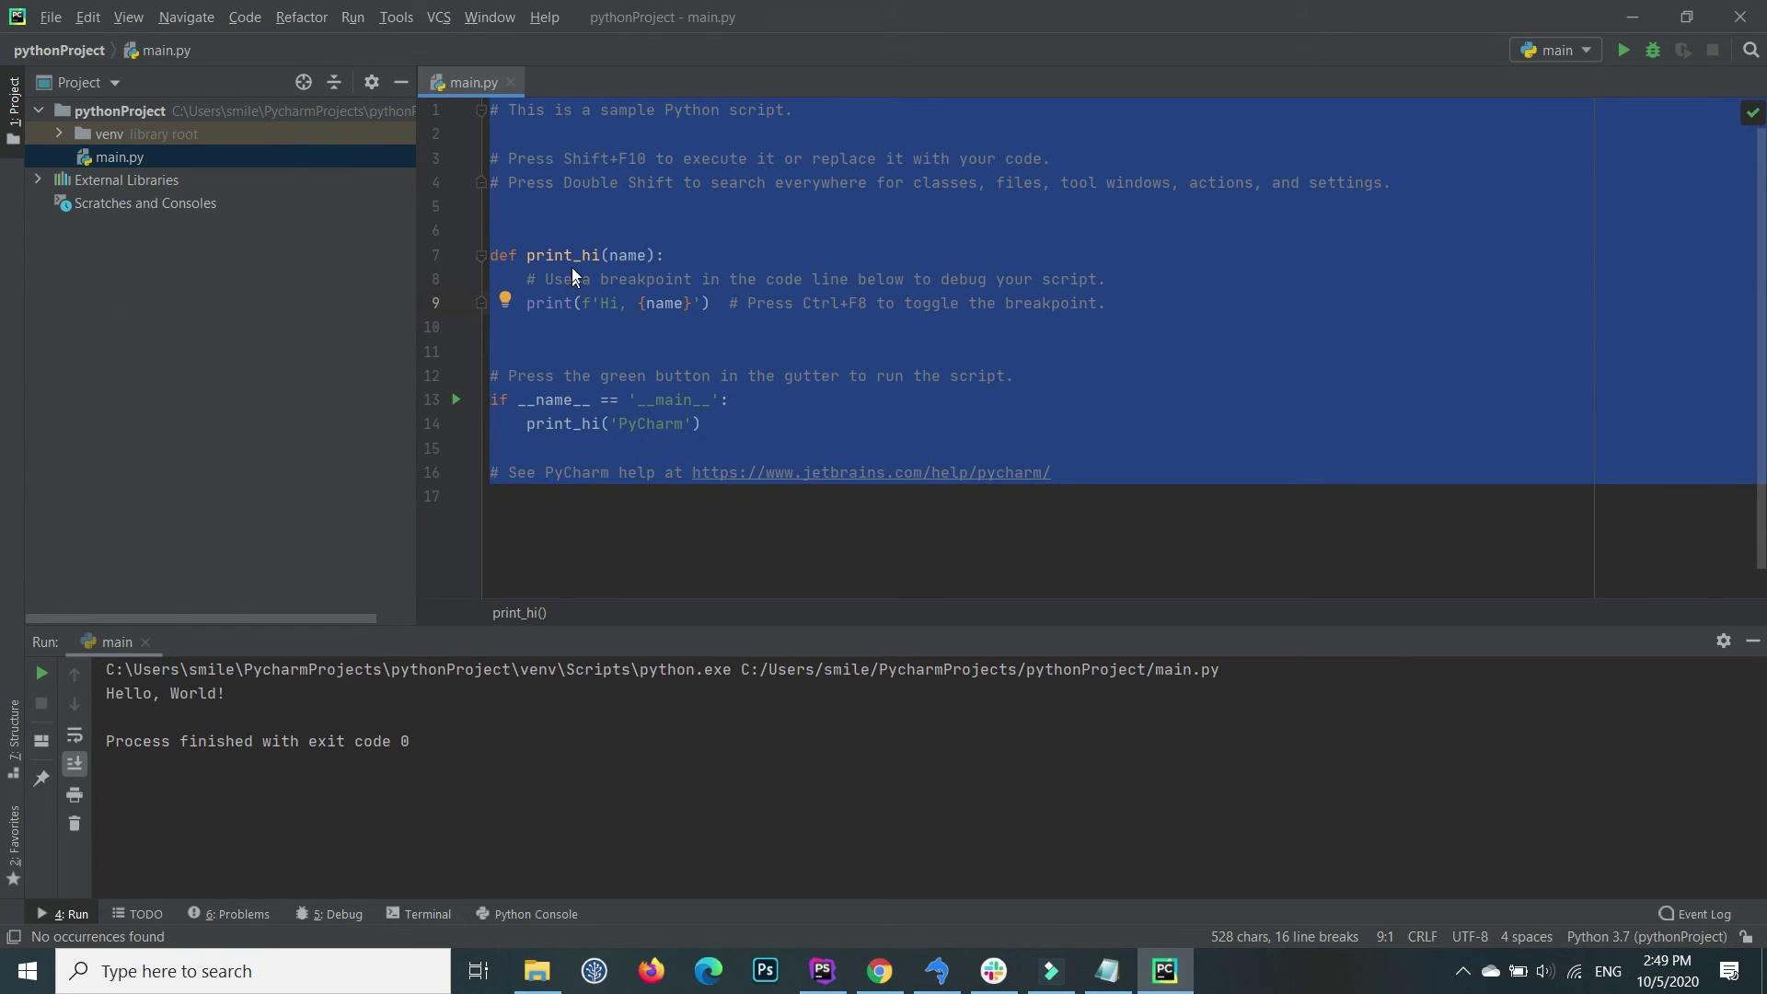
pyautogui.click(558, 204)
pyautogui.moveTo(1180, 505); pyautogui.dragTo(490, 110)
pyautogui.press('BackSpace')
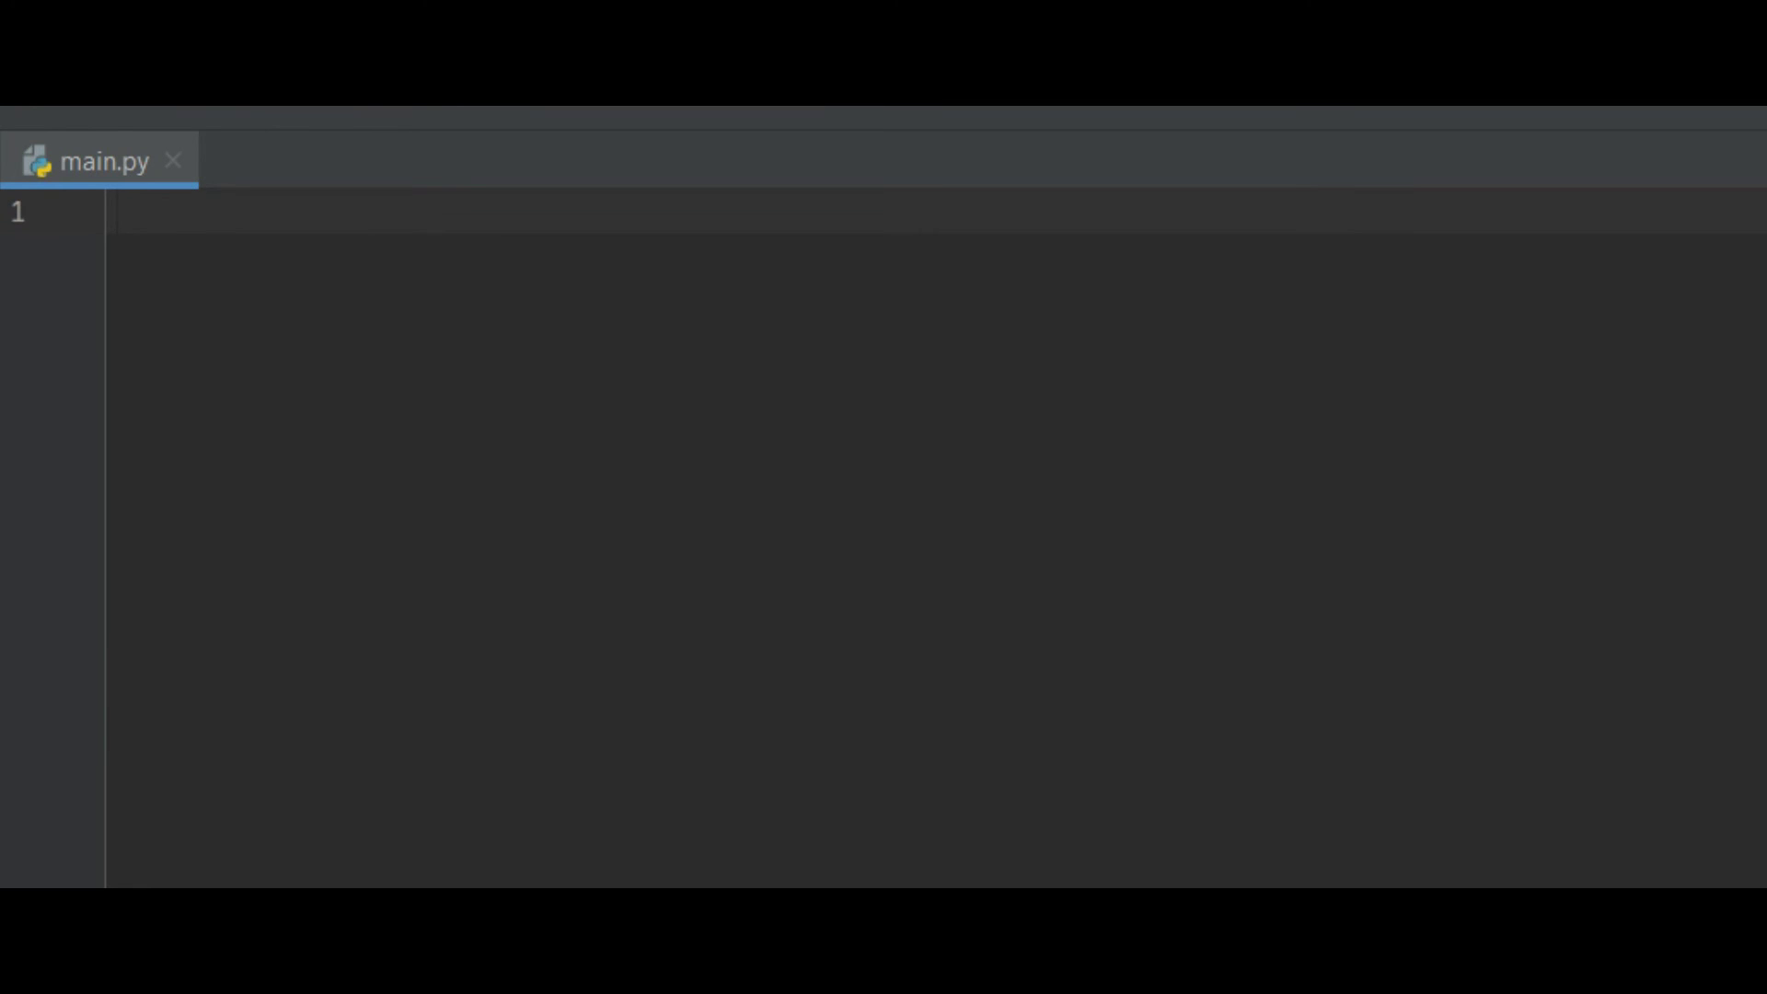
# Step: Write the condition if 5 > 2 in main.py, followed by an indented print call with empty single quotes
pyautogui.write('if 5 > 2')
pyautogui.press('Return')
pyautogui.write('print')
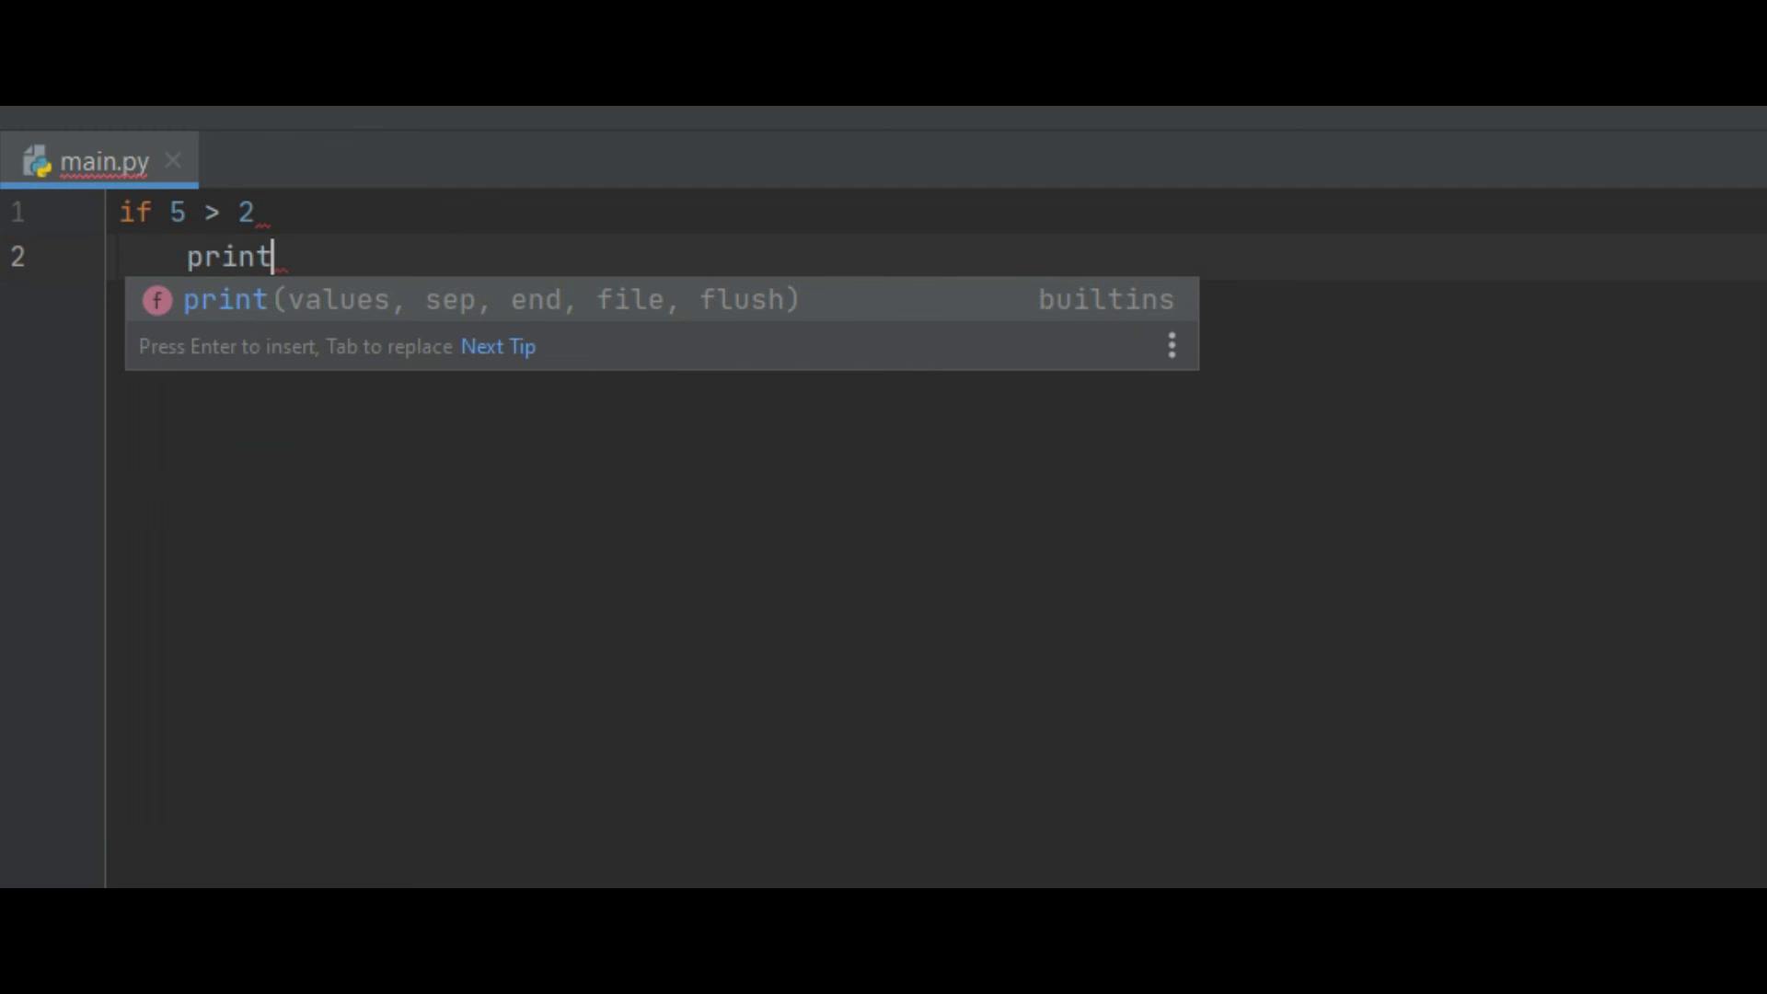
pyautogui.press('Return')
pyautogui.press('Right')
pyautogui.click(290, 257)
pyautogui.write("'")
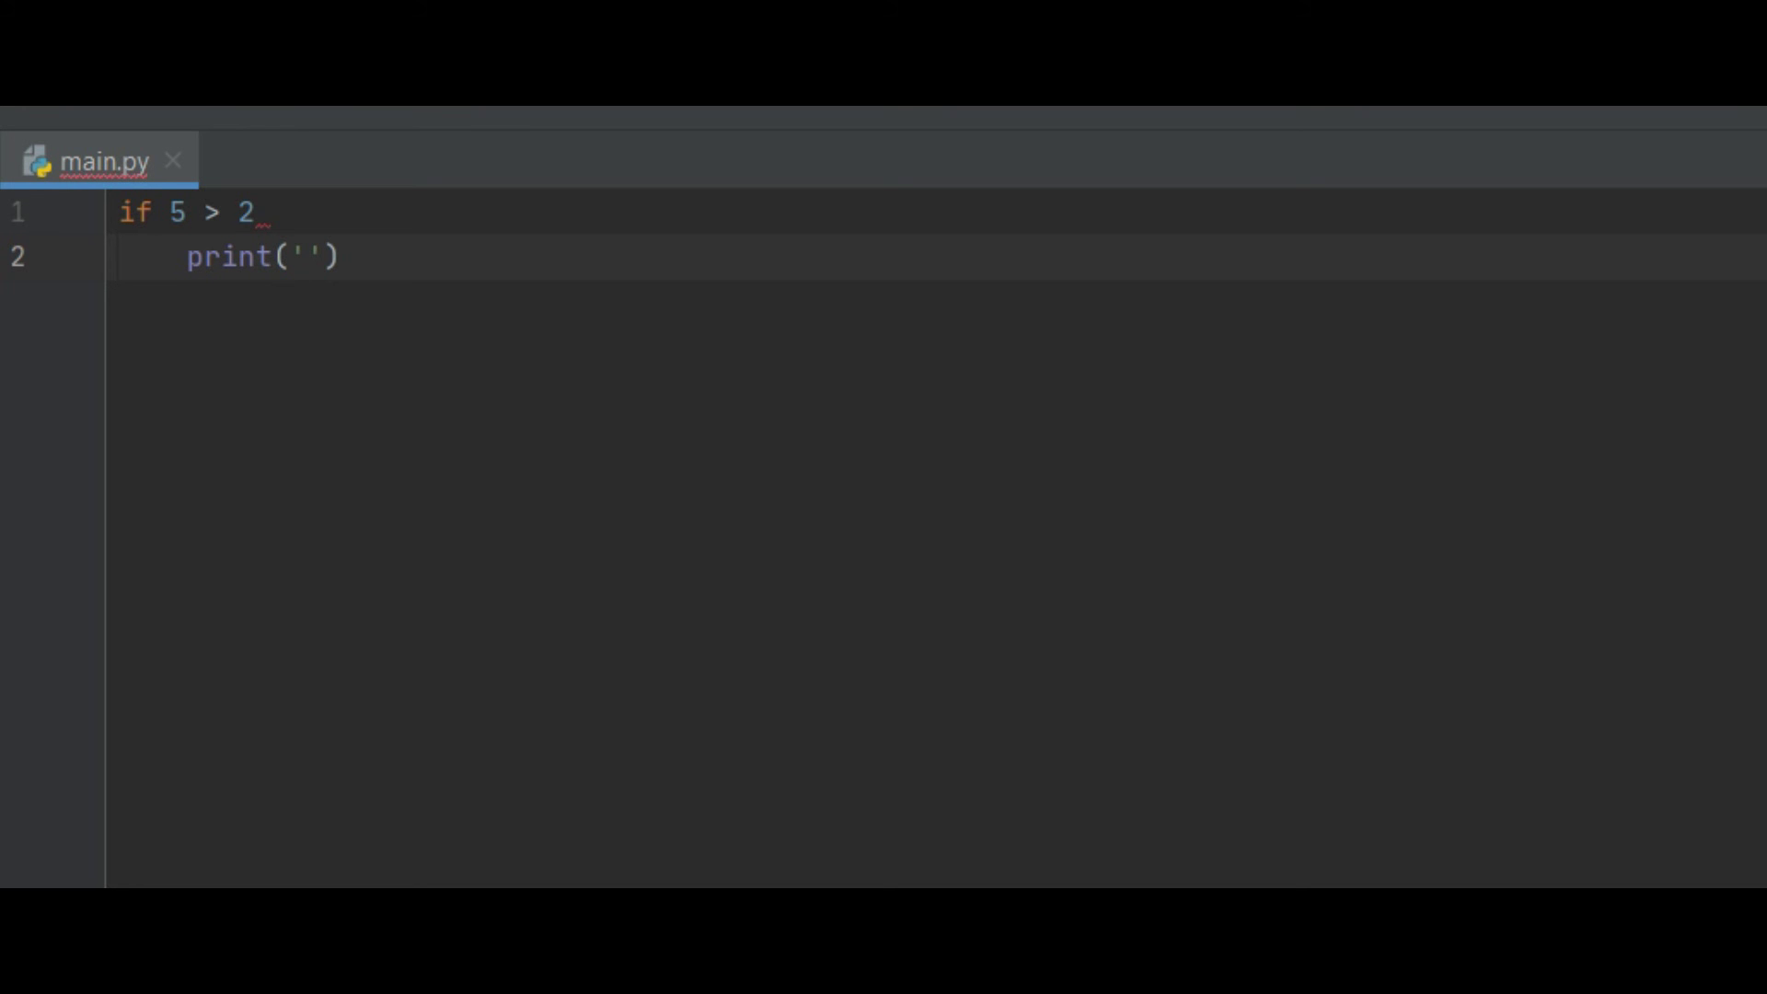
# Step: Fill the print string with '5 is greater than 2' and add the missing colon after the if condition
pyautogui.write('%')
pyautogui.press('BackSpace')
pyautogui.press('BackSpace')
pyautogui.write('5 is g')
pyautogui.write('reater tha')
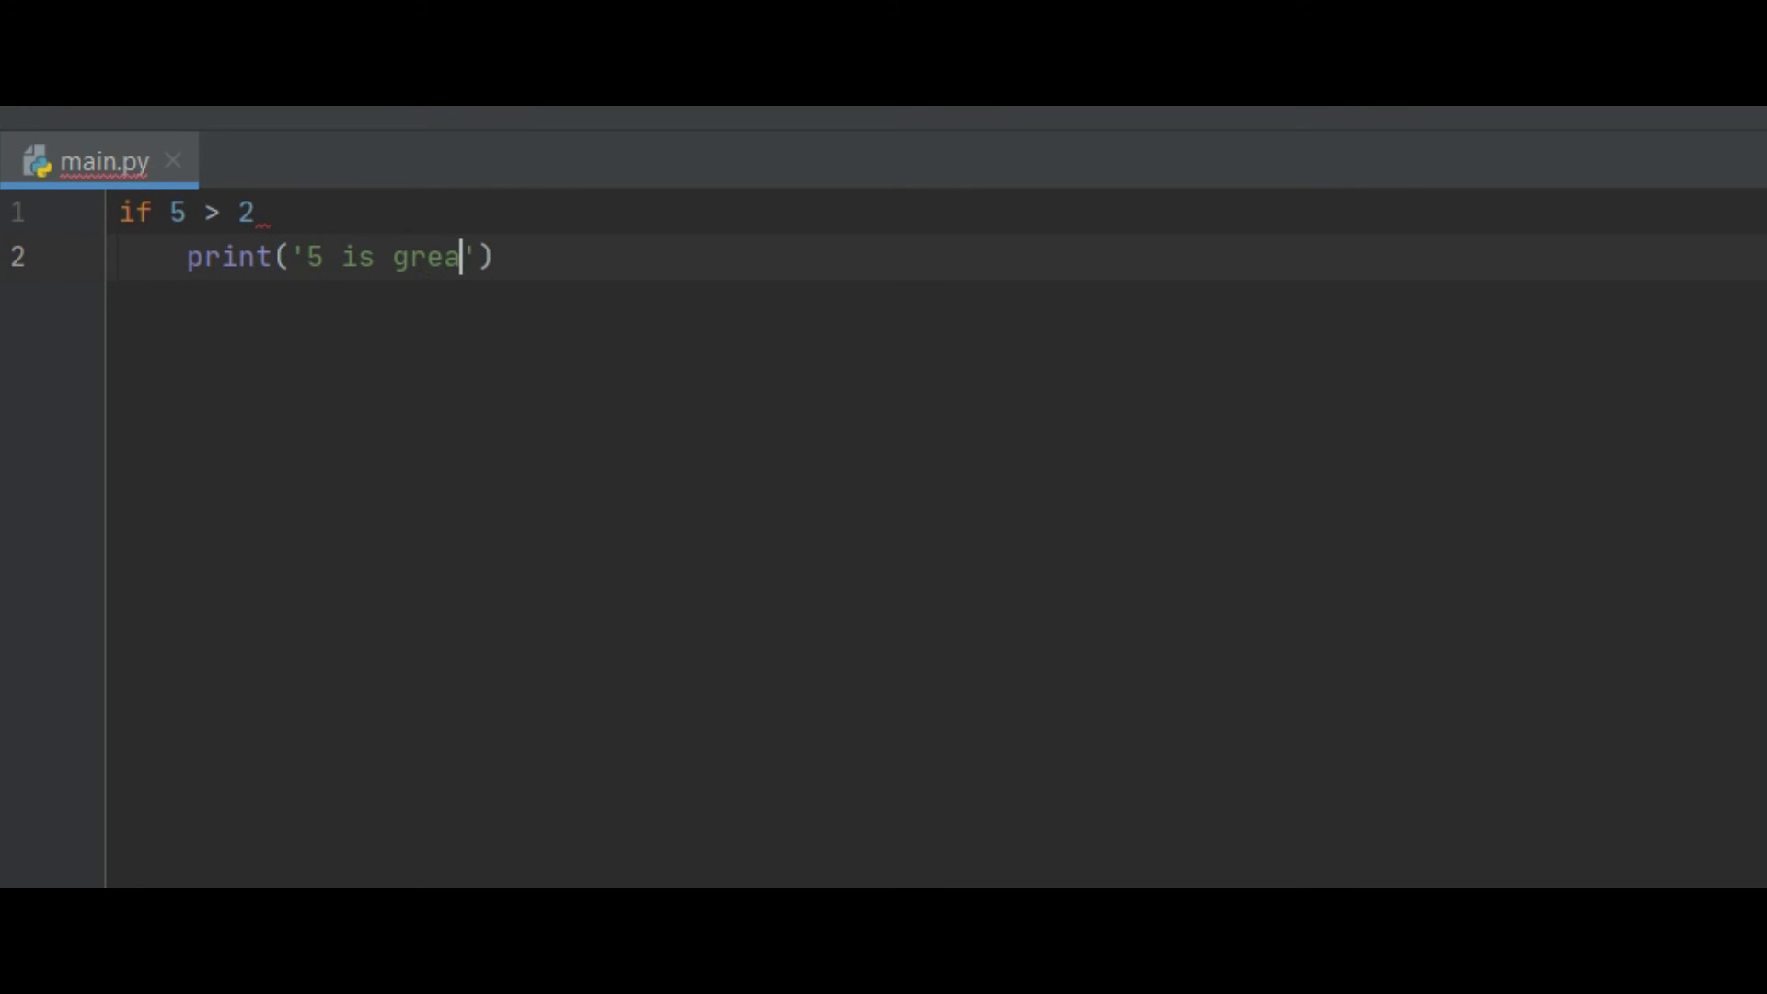
pyautogui.write('m')
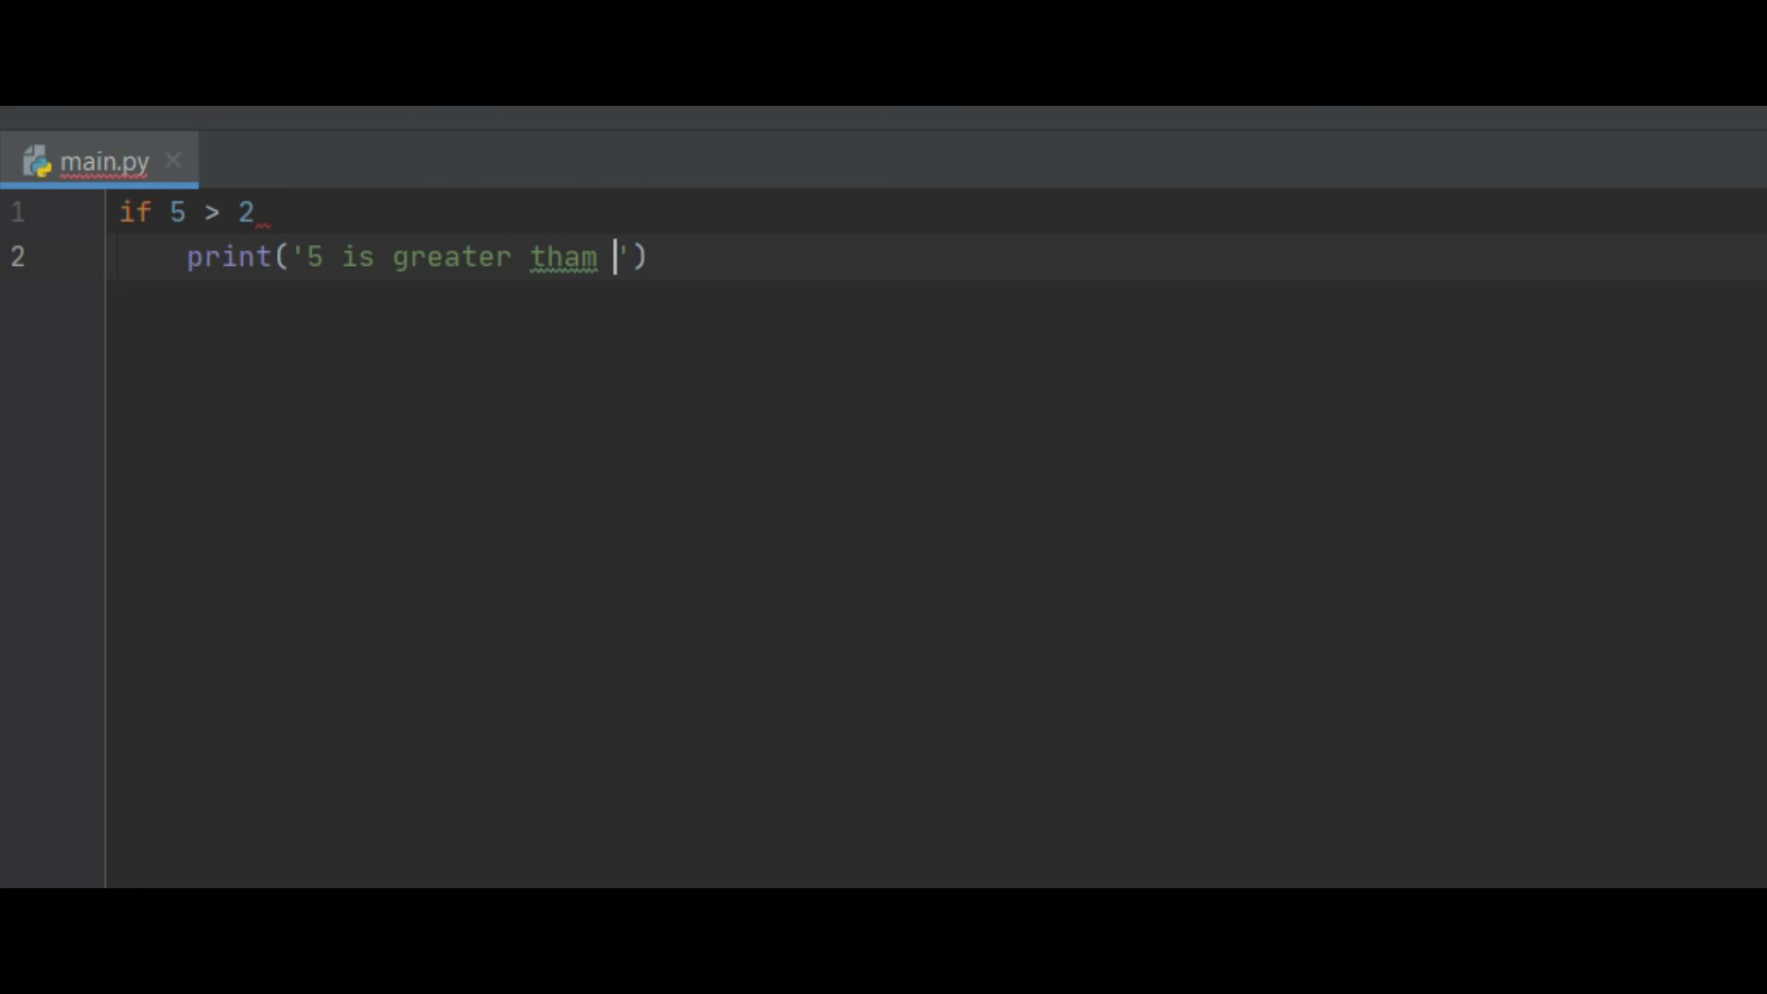
pyautogui.press('BackSpace')
pyautogui.press('BackSpace')
pyautogui.write('n 2')
pyautogui.click(299, 204)
pyautogui.write(':')
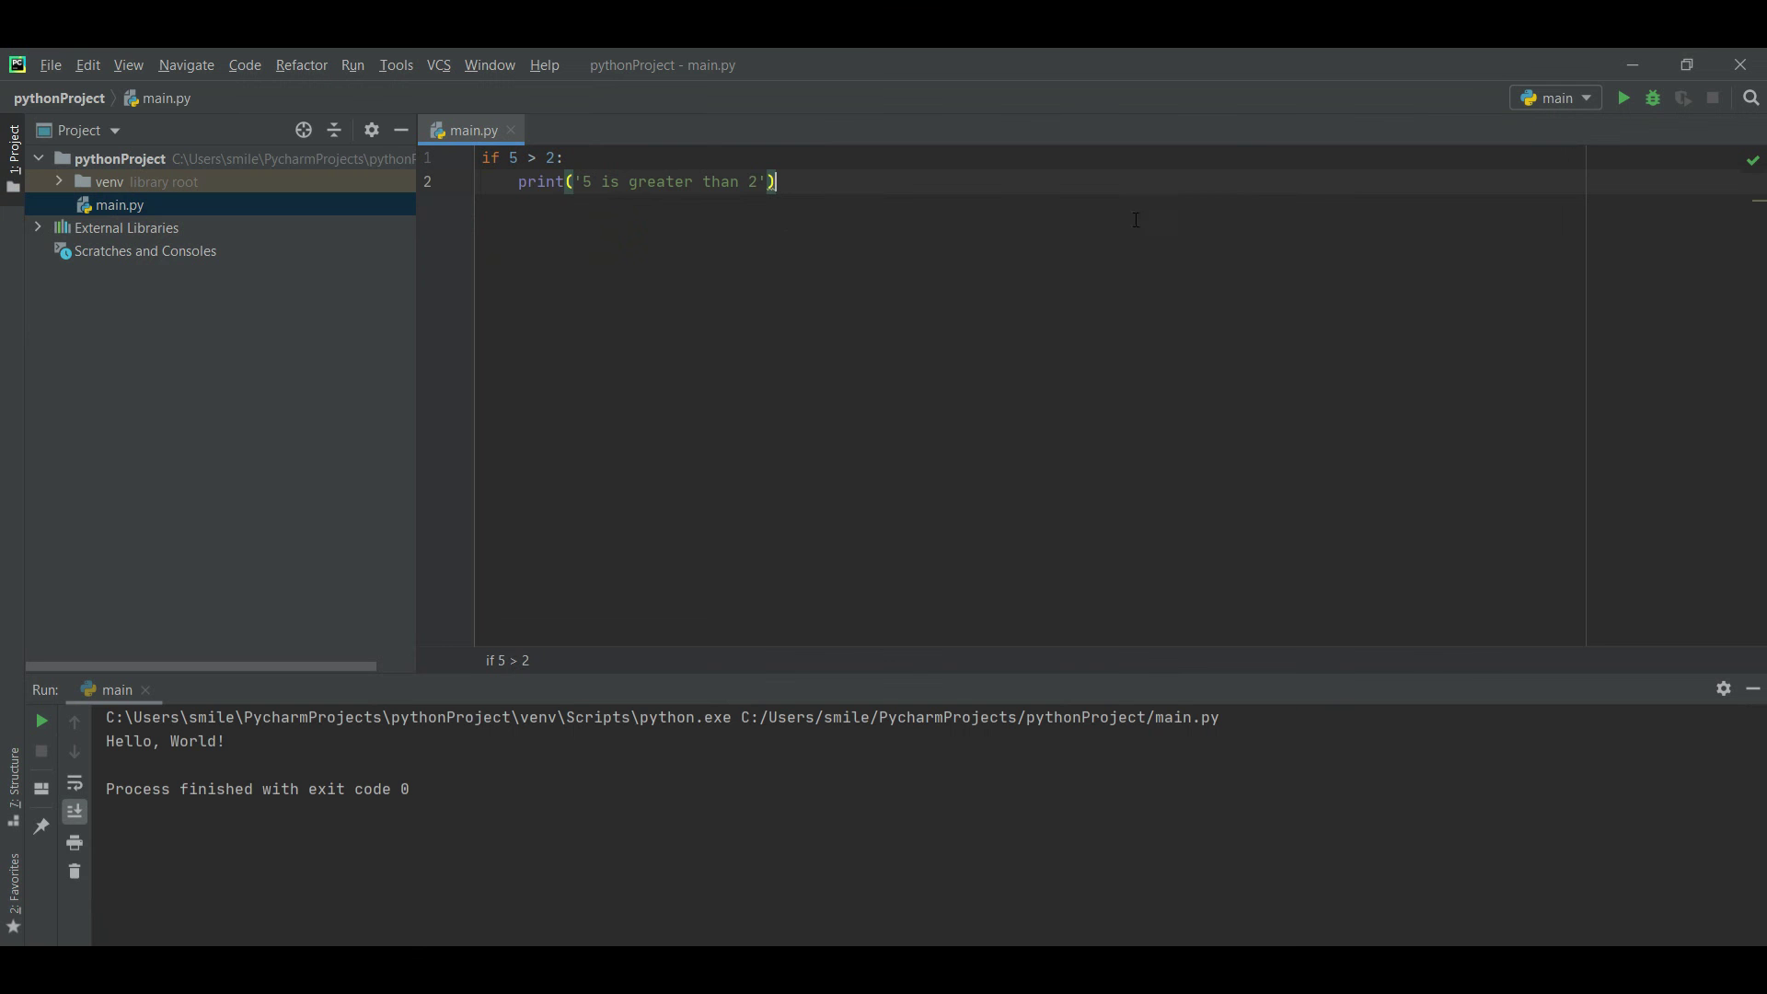
# Step: Run main.py and check the printed line in the run output
pyautogui.click(1624, 97)
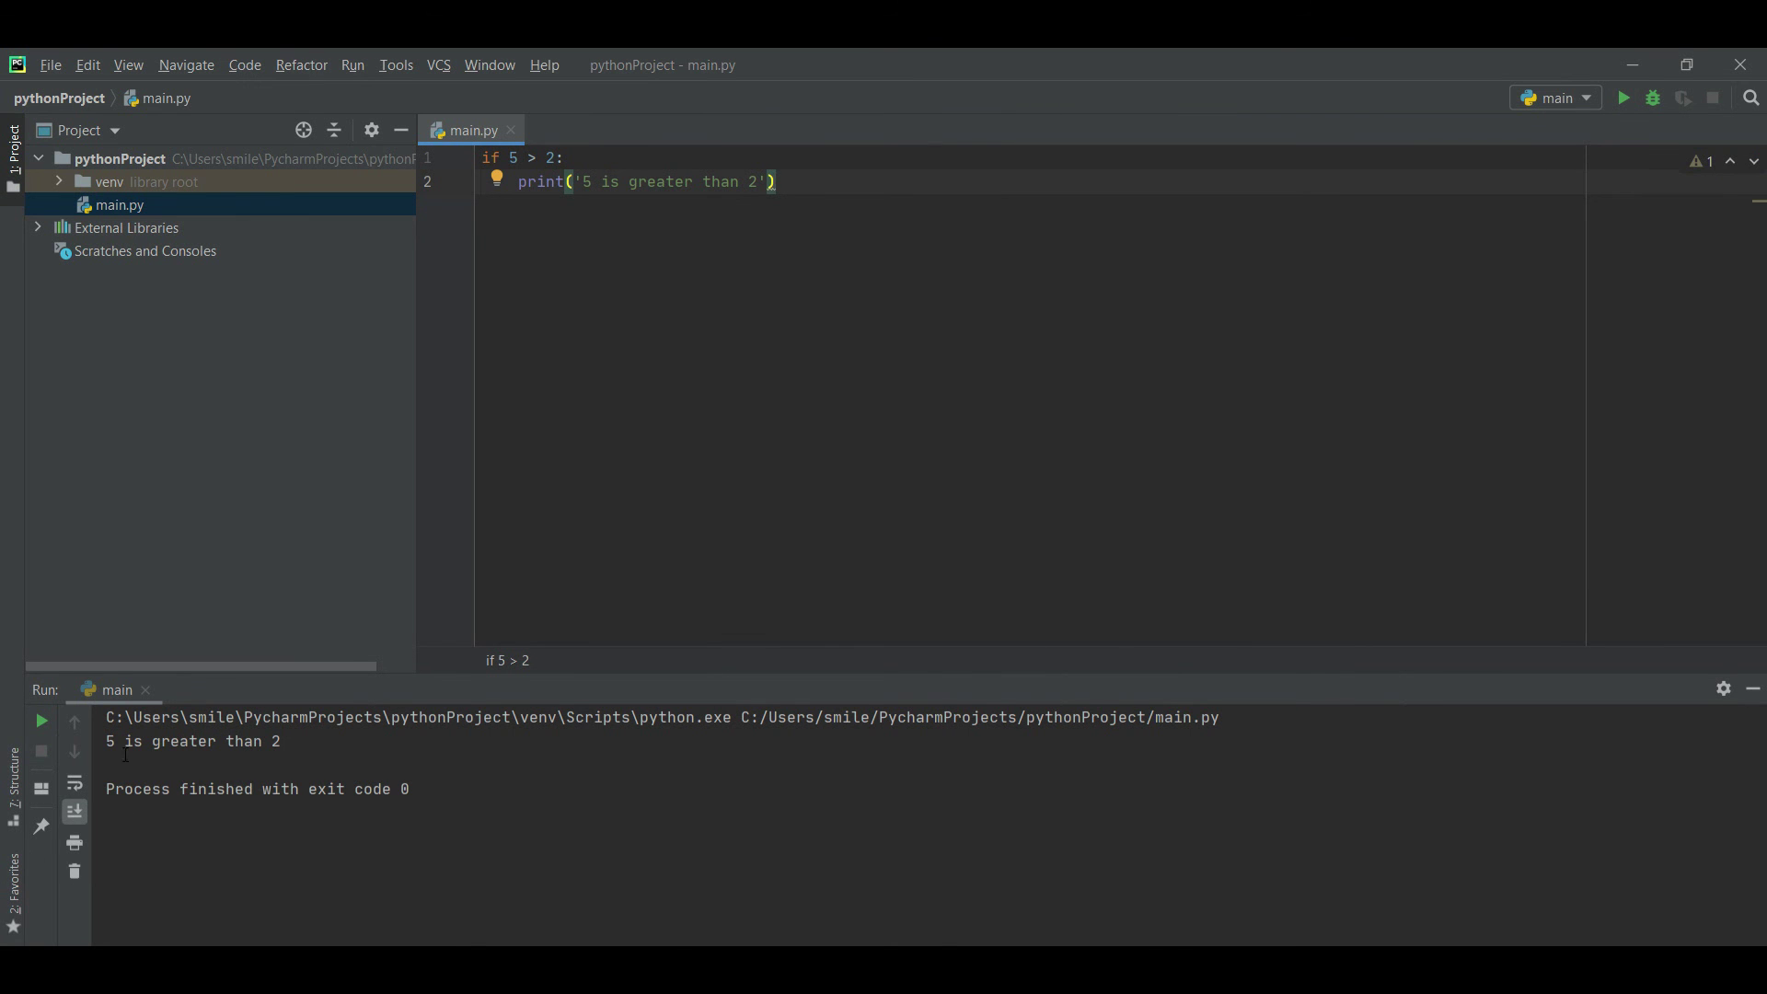
pyautogui.moveTo(107, 742); pyautogui.dragTo(372, 771)
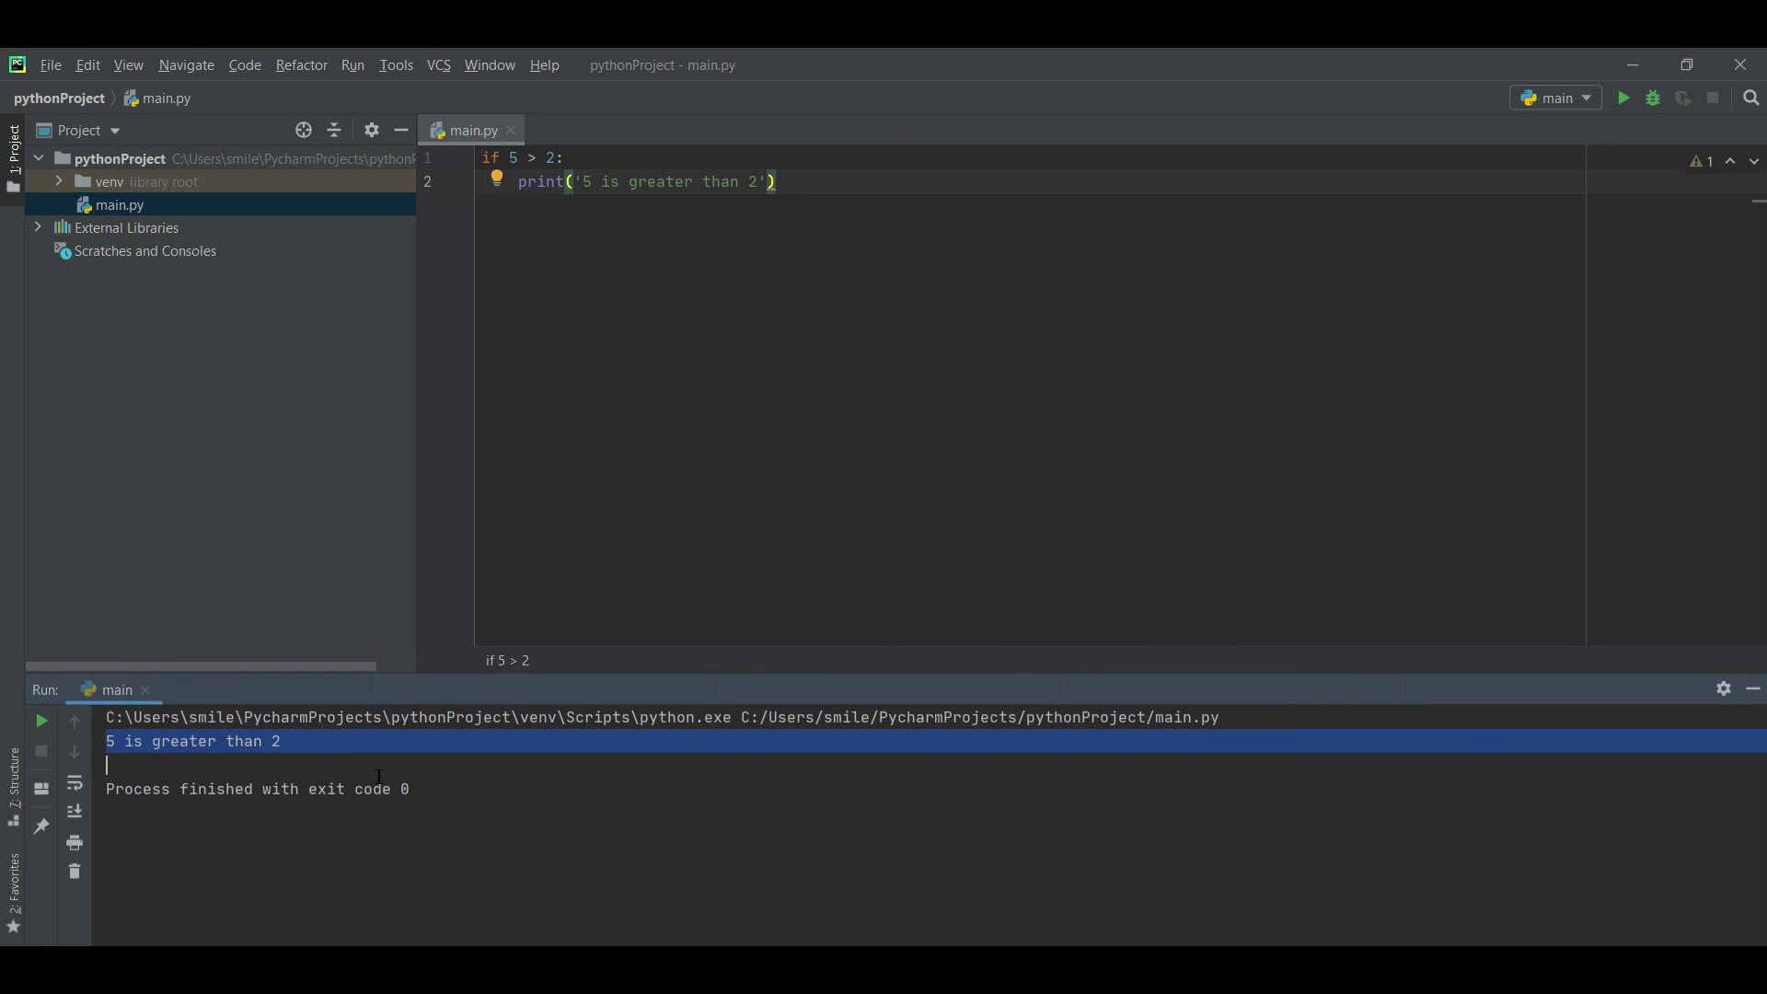
pyautogui.click(372, 771)
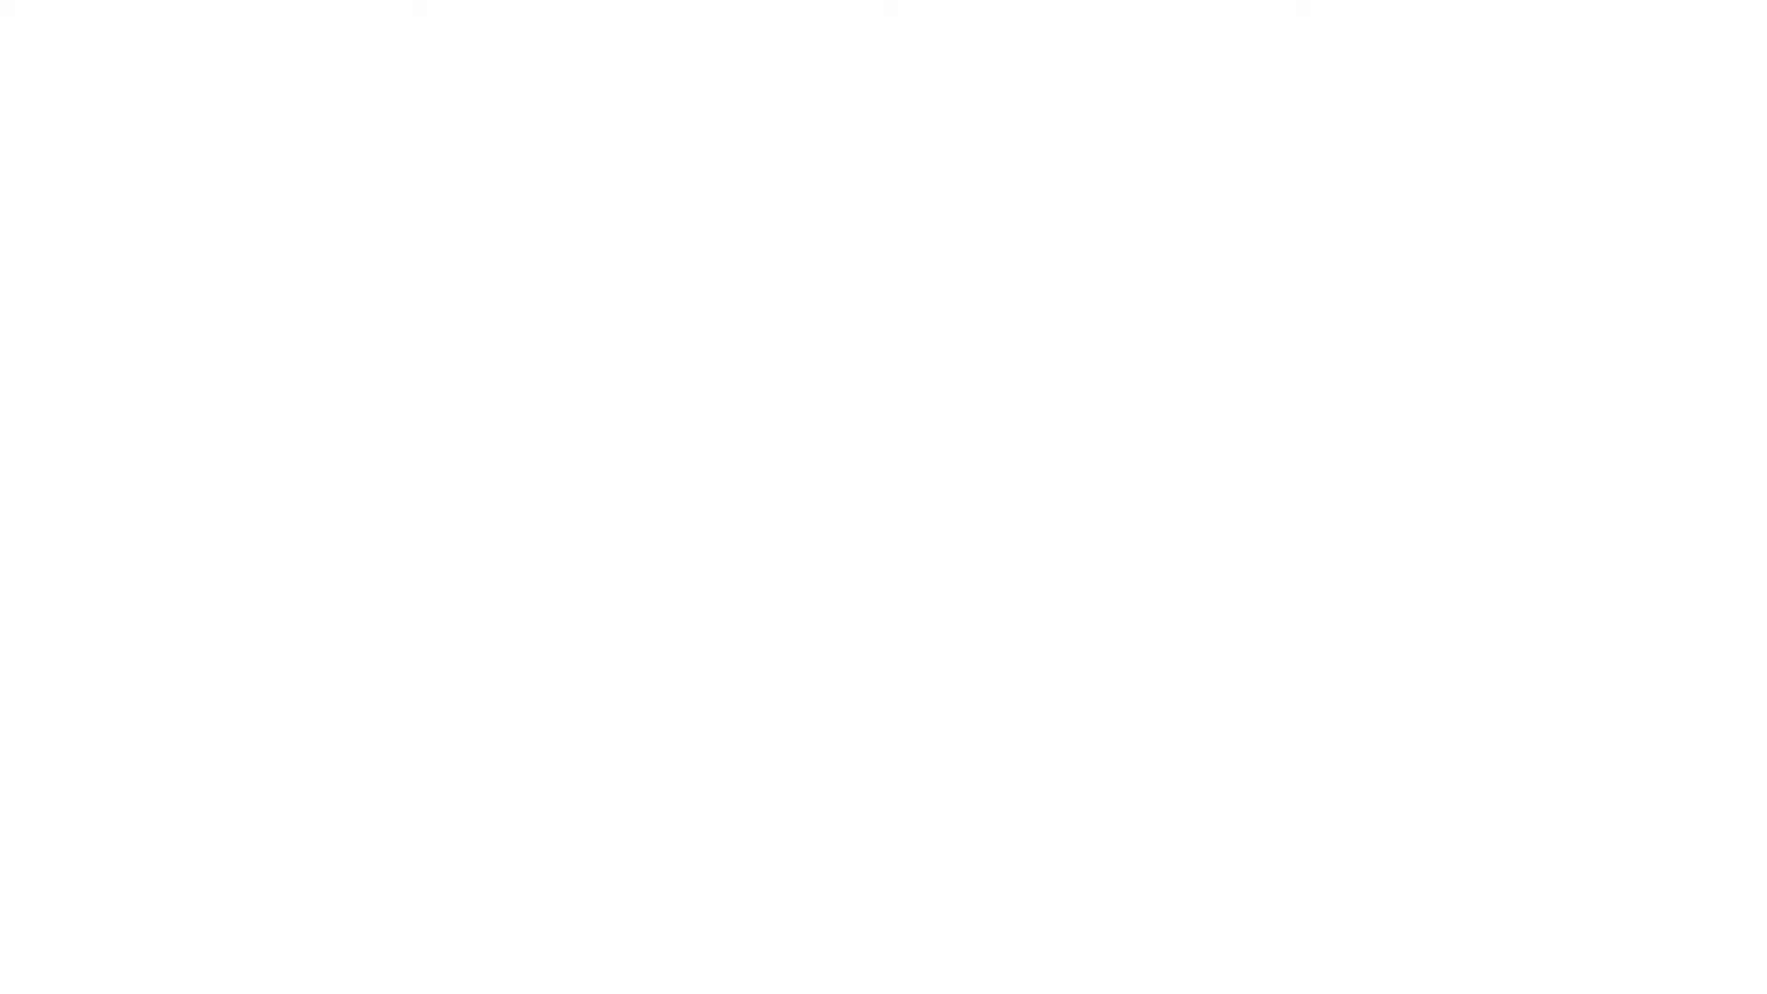